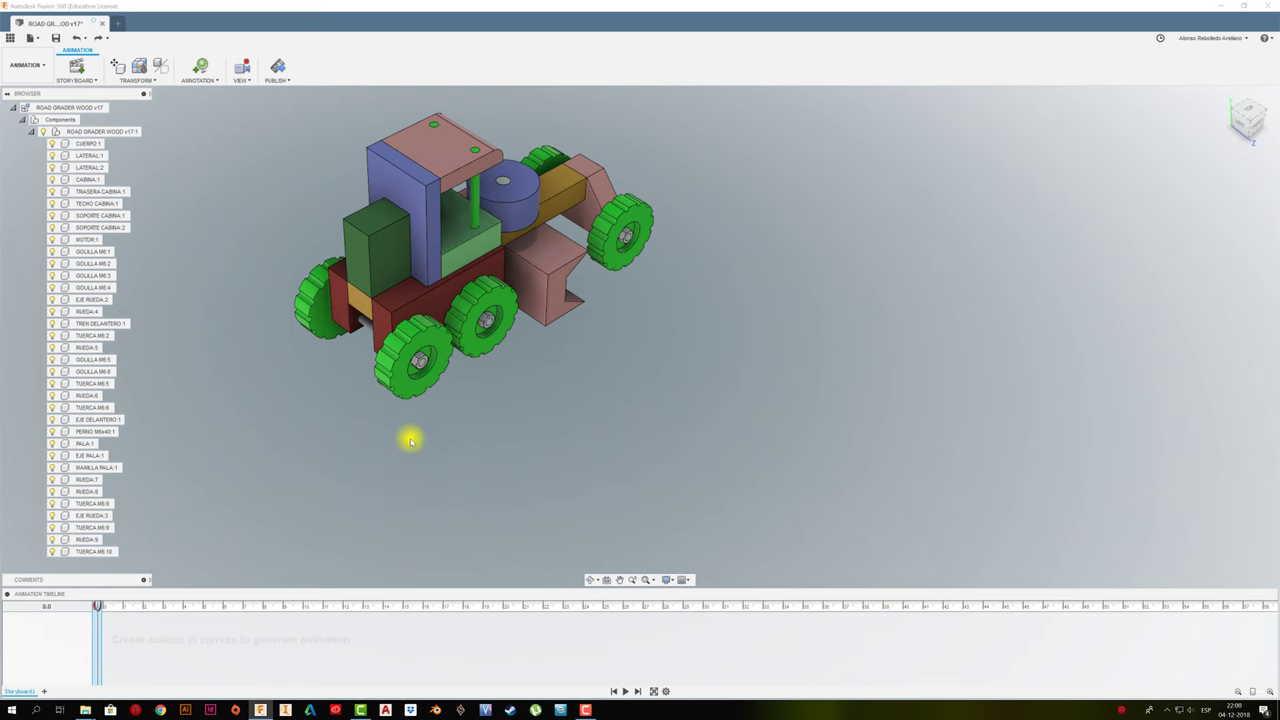
Step: Scrub the storyboard timeline, return to the start, then place the playhead at 1.0 s
left_click_drag(100, 602, 146, 607)
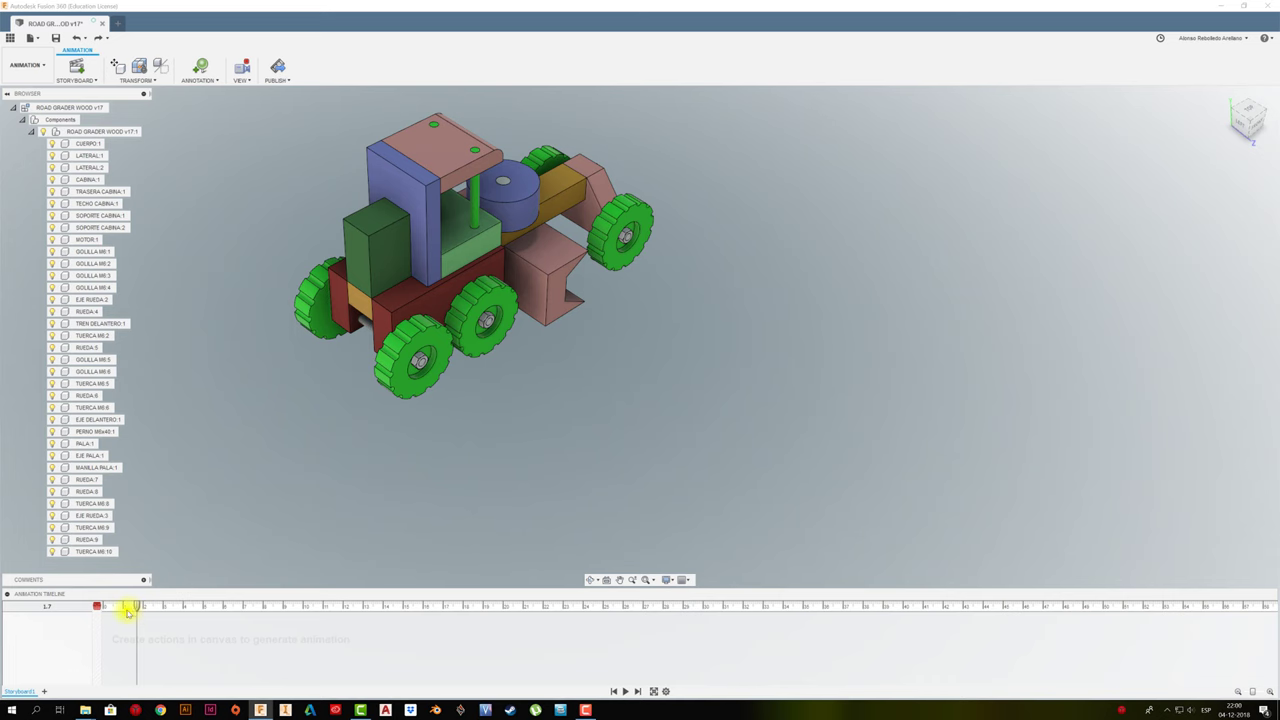
left_click(100, 606)
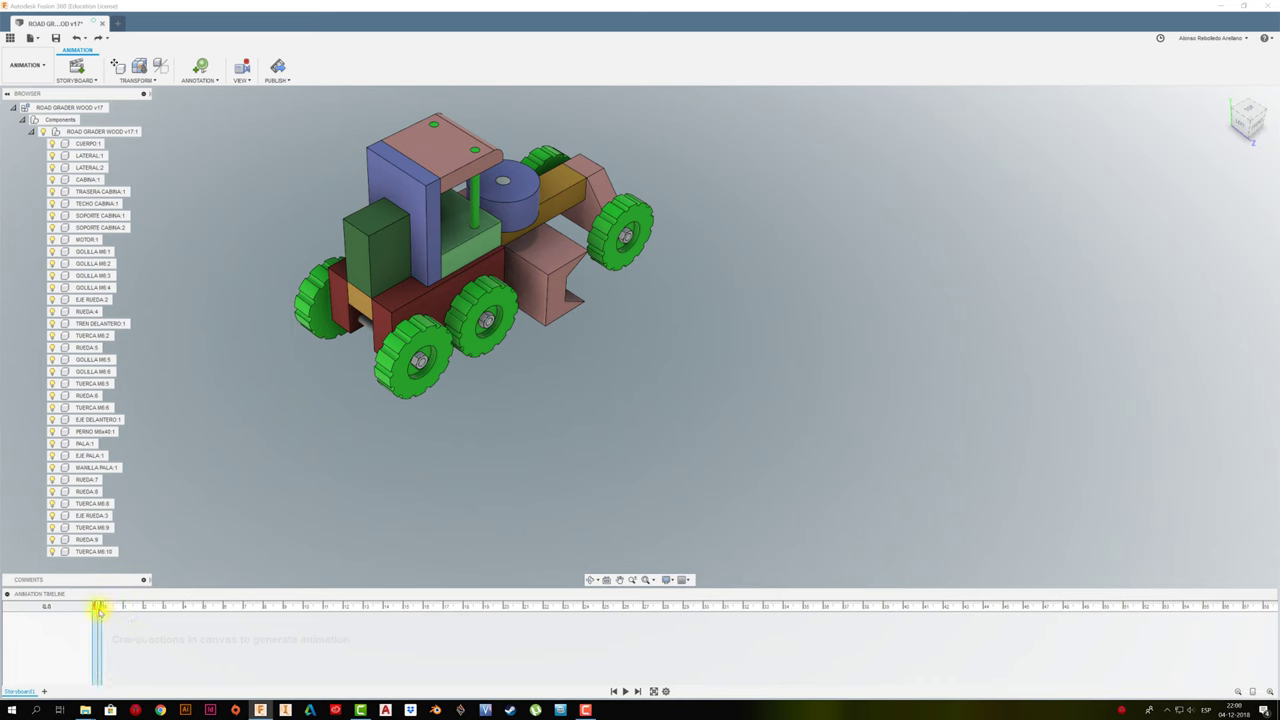
left_click_drag(109, 608, 128, 605)
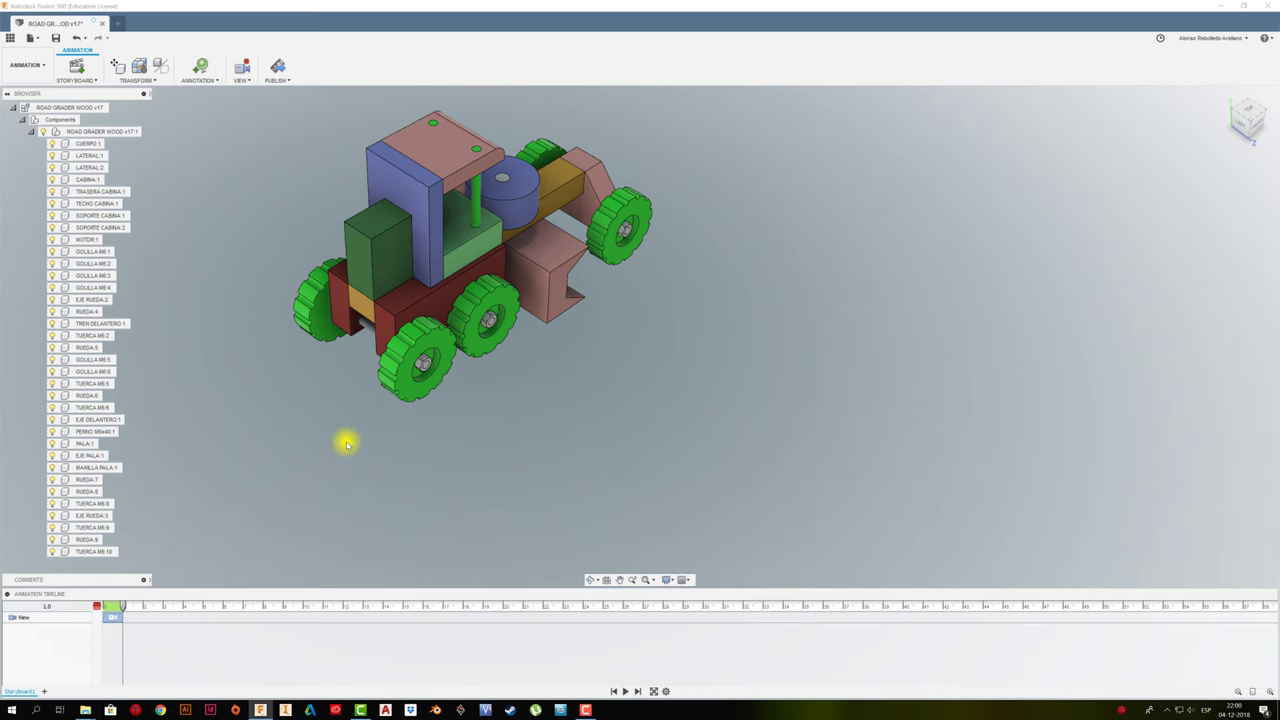
Step: Move nut TUERCA M6:9 200 mm outward along Z with its trail line visible
key("m")
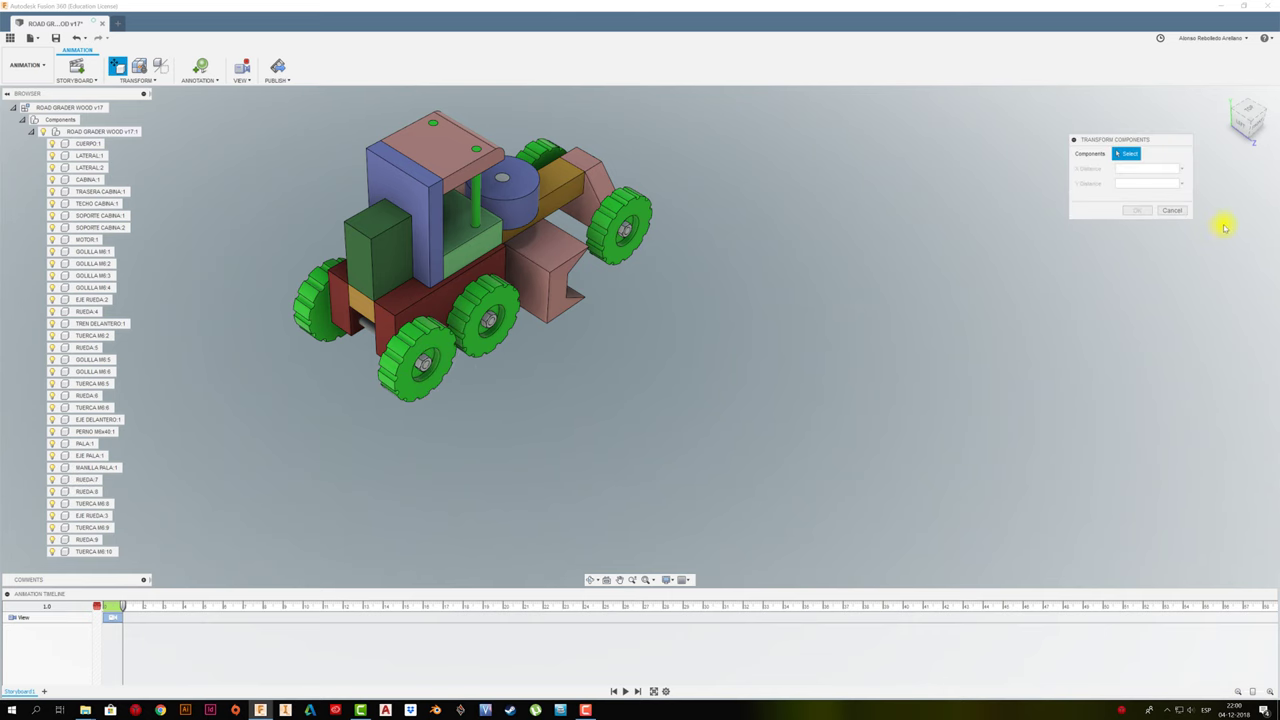
left_click(1176, 211)
left_click(424, 366)
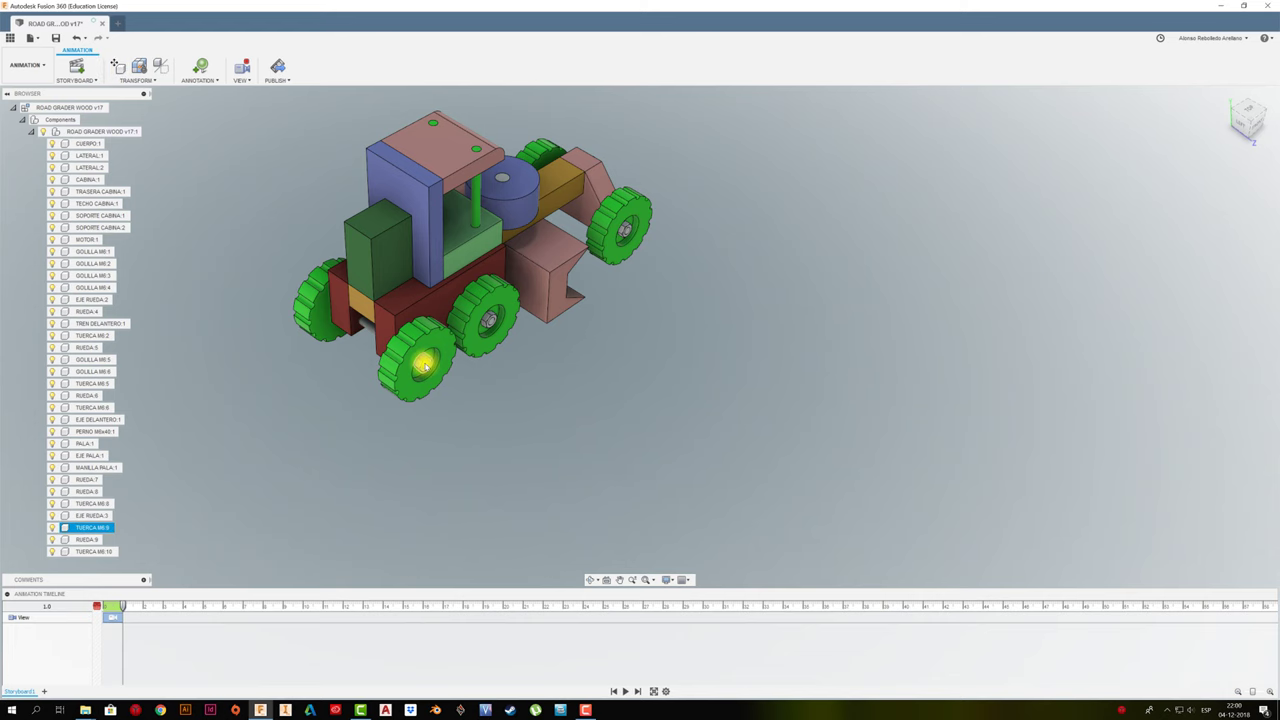
key("m")
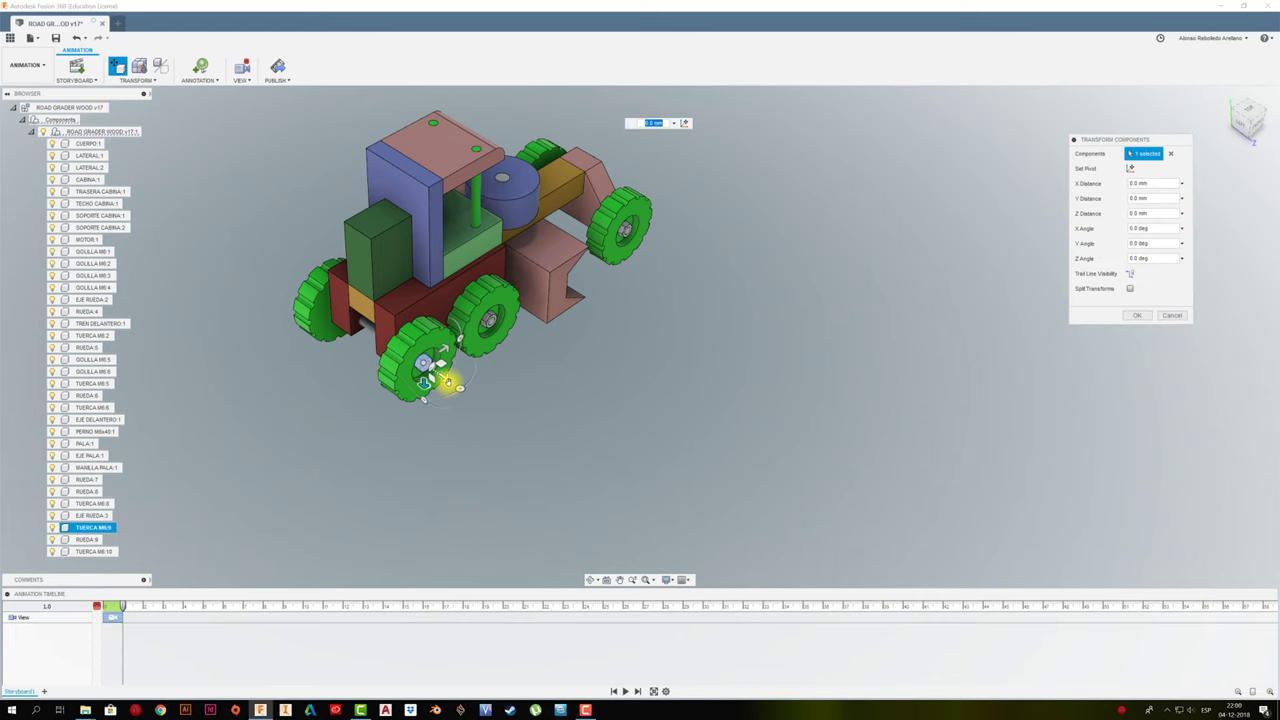
left_click_drag(449, 374, 711, 517)
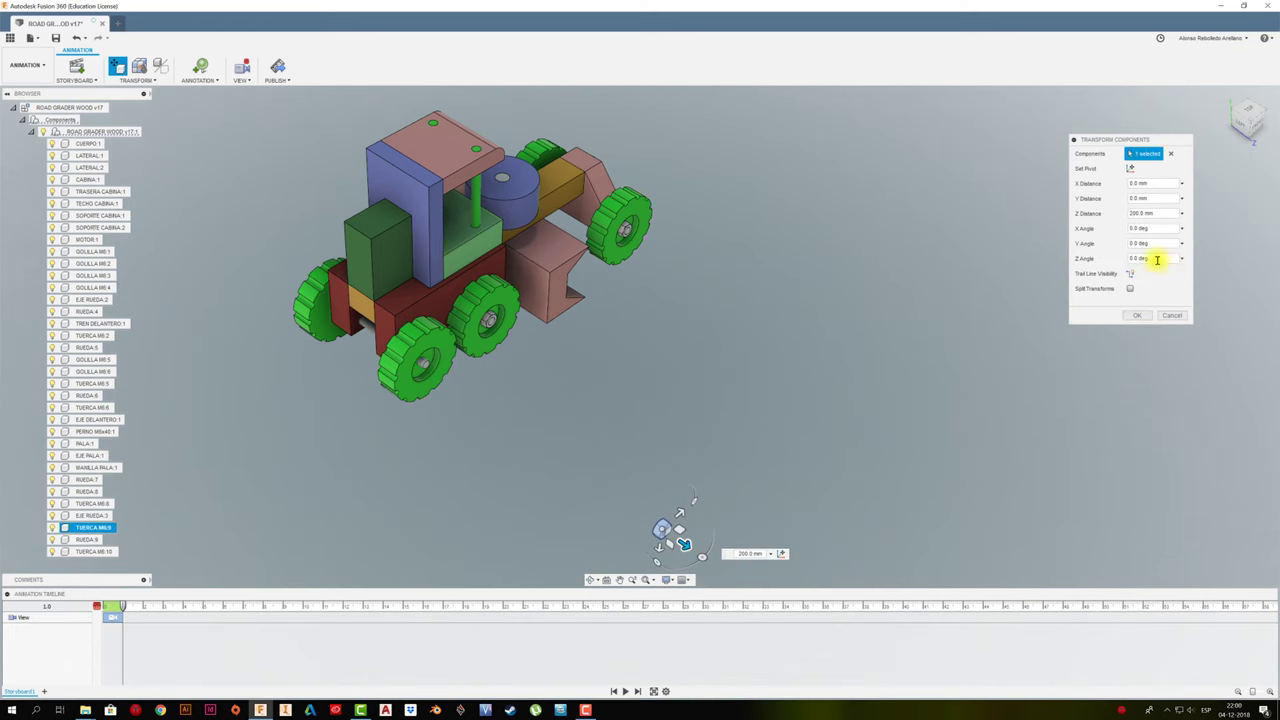
left_click(1130, 275)
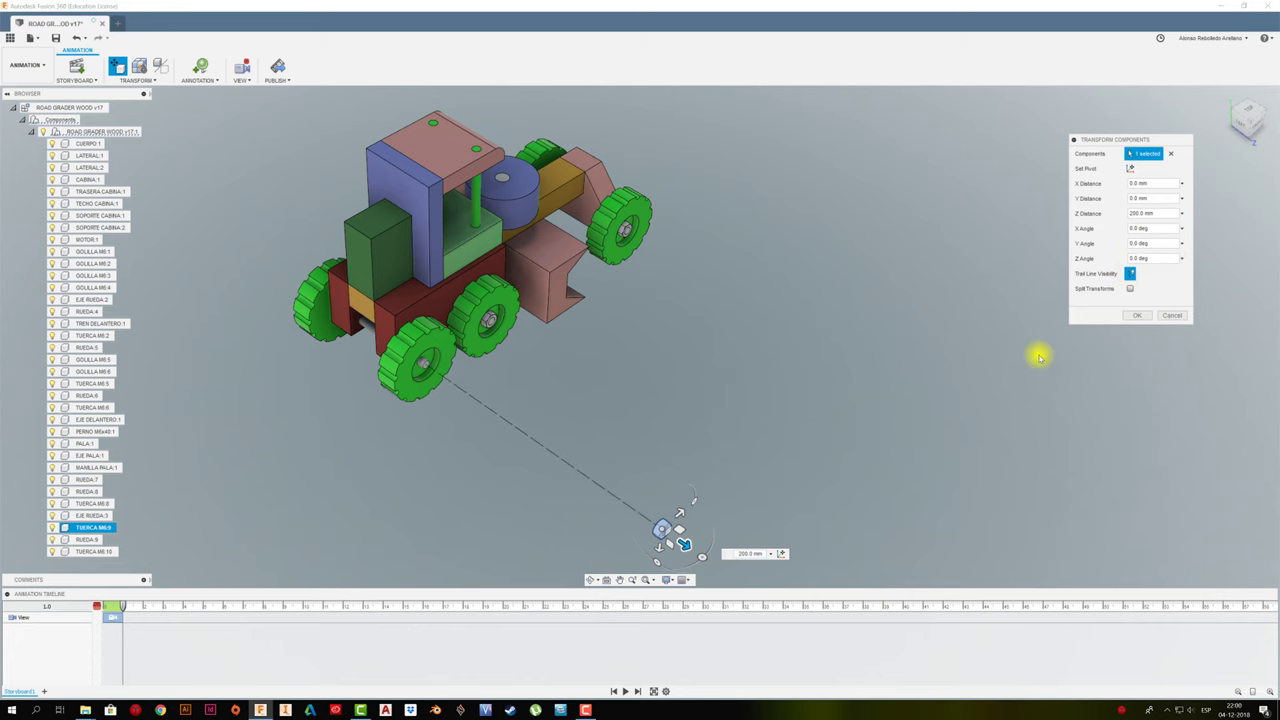
left_click(1133, 316)
Step: Slide wheel RUEDA:7 170 mm outward along the trail line to the nut
left_click(410, 386)
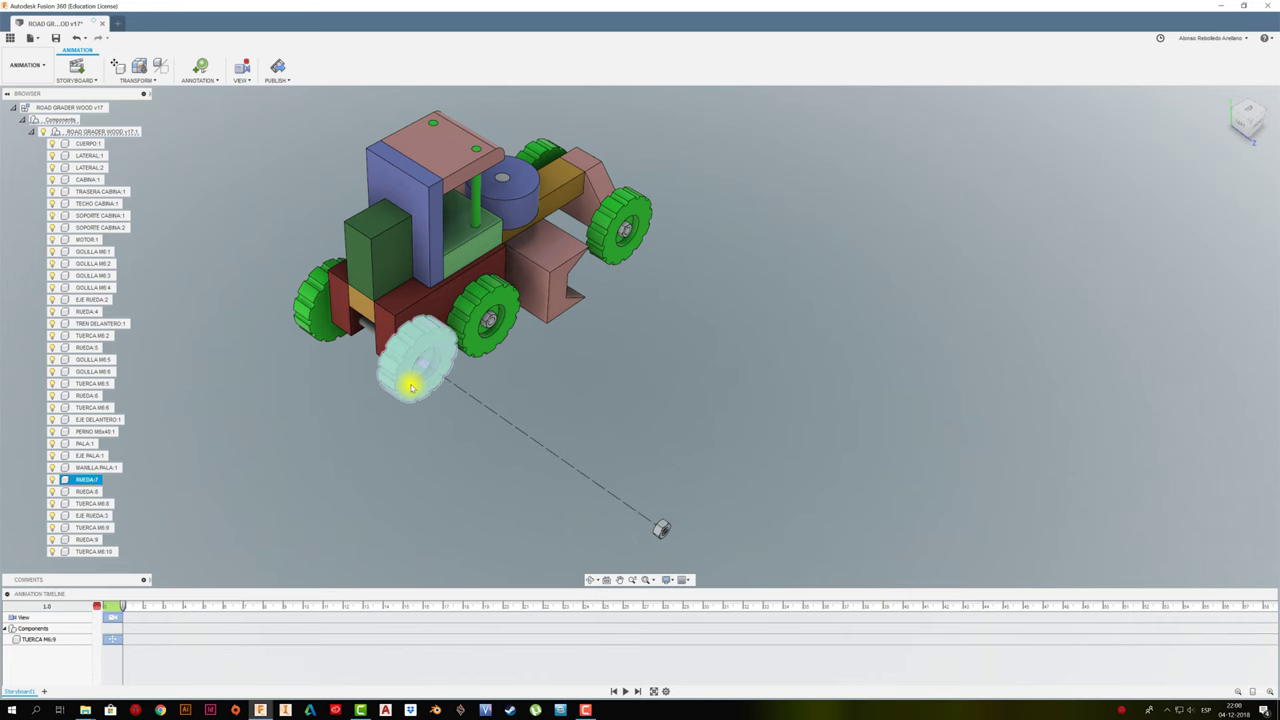
key("m")
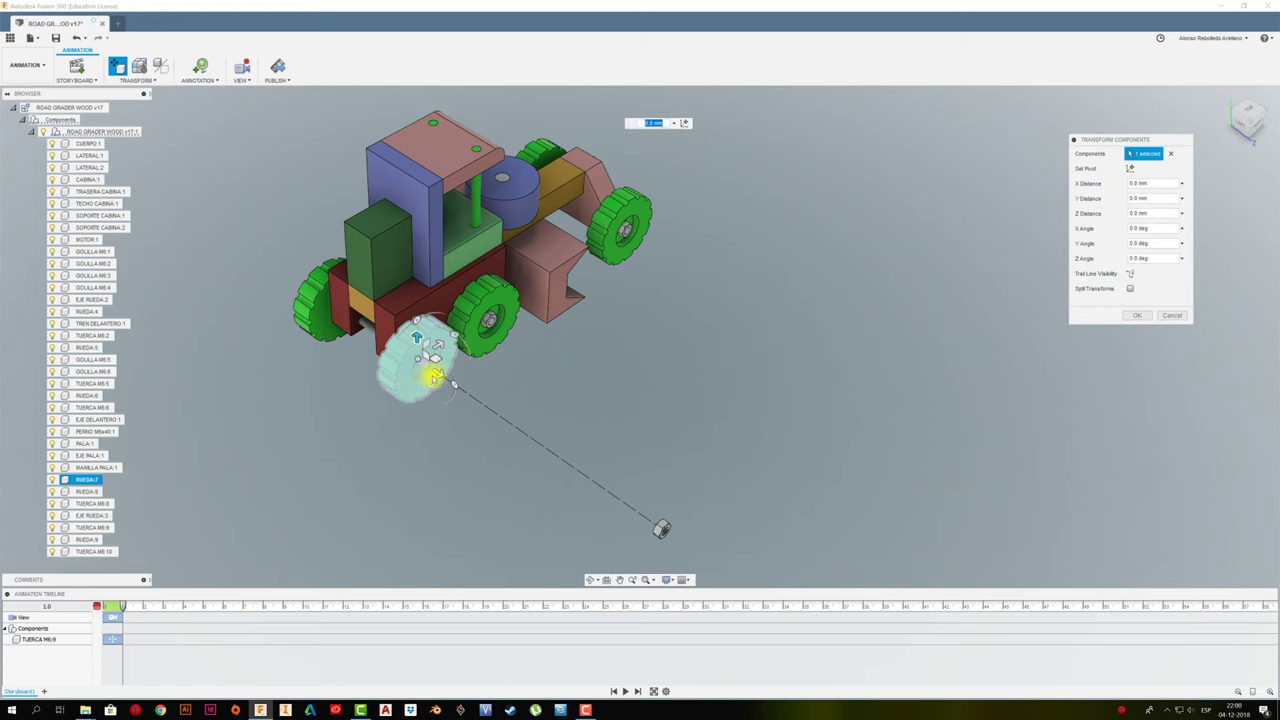
left_click_drag(435, 376, 465, 392)
left_click_drag(530, 438, 640, 514)
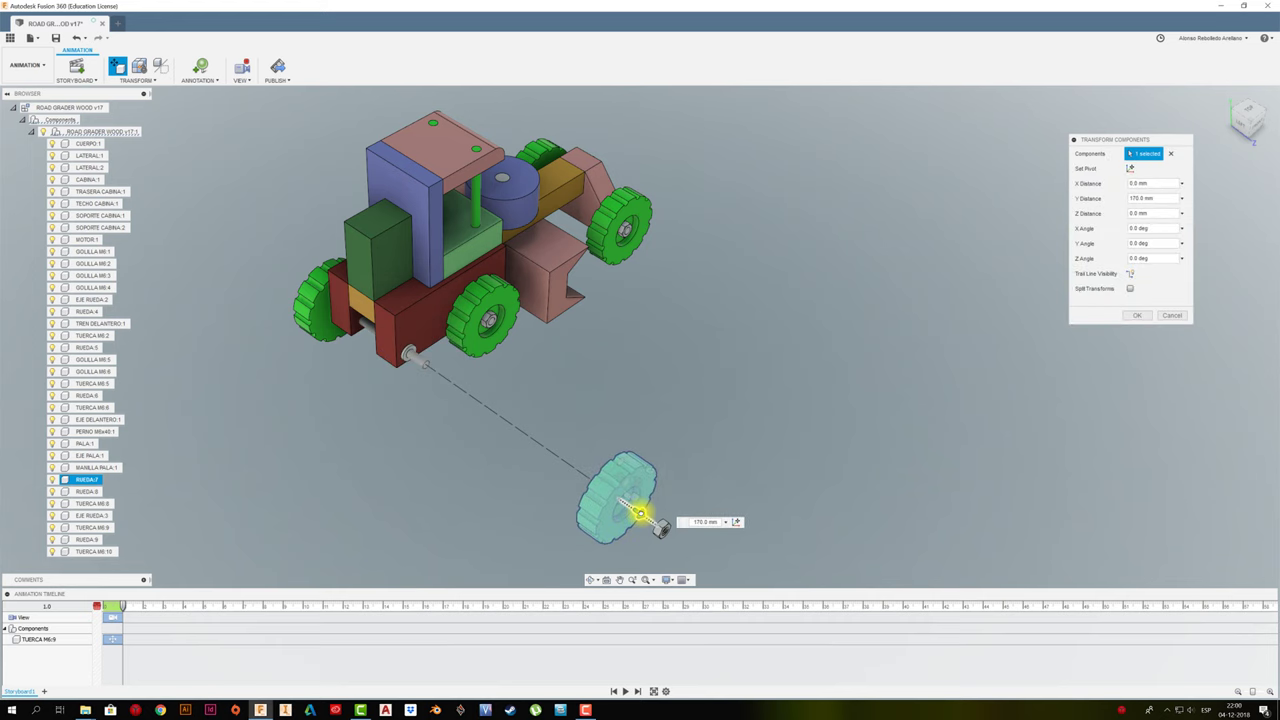
left_click(1135, 314)
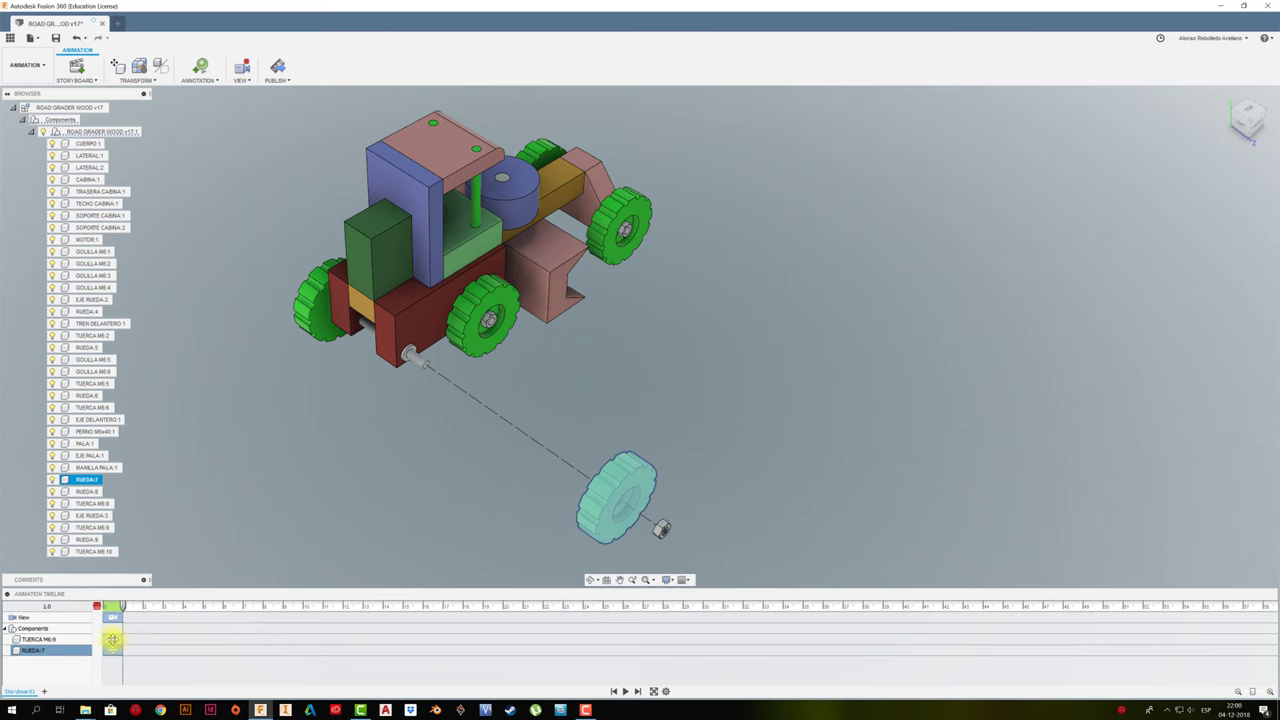
left_click_drag(113, 640, 136, 650)
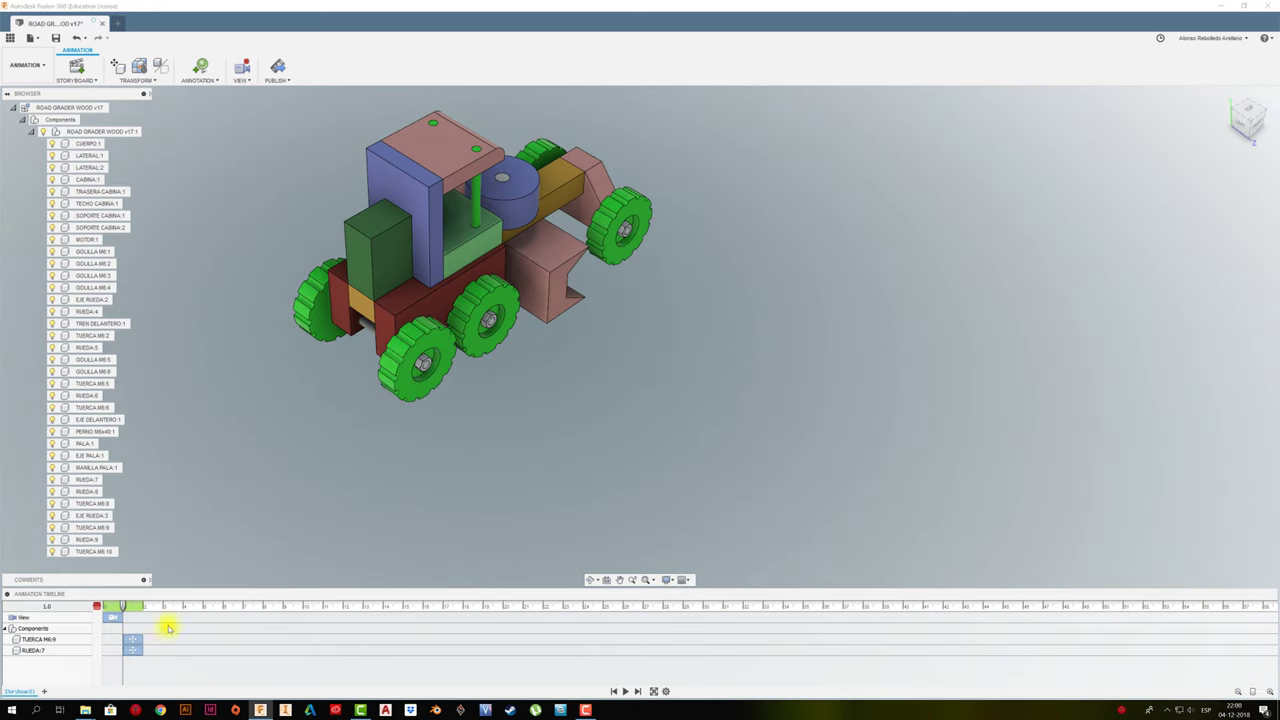
Step: Preview playback, then place the RUEDA:7 action after the nut's and lengthen it
left_click_drag(123, 607, 97, 607)
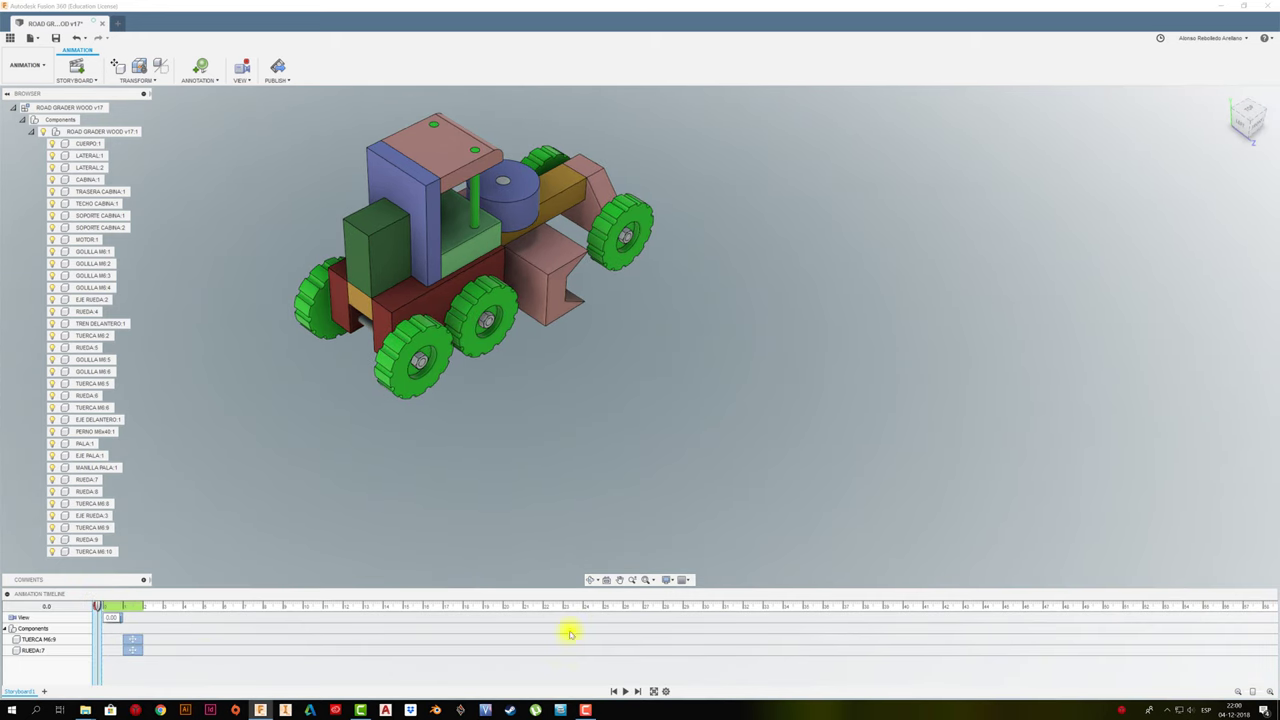
left_click(622, 691)
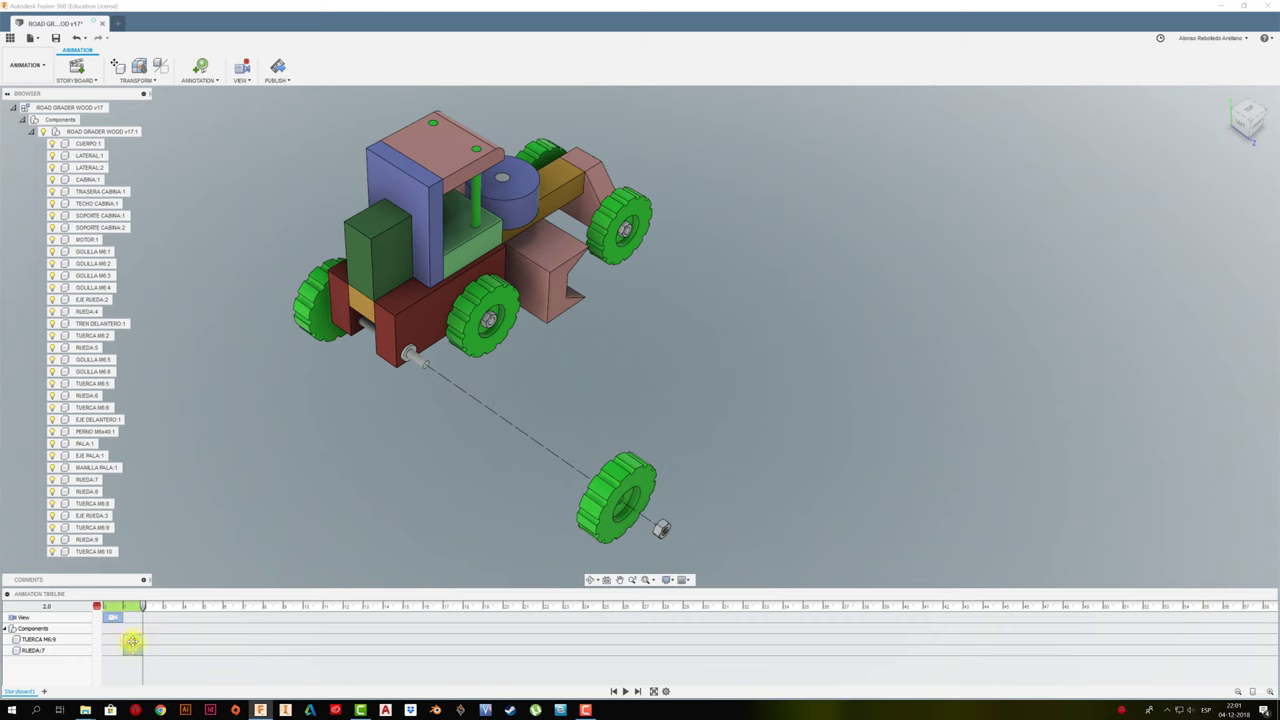
left_click(131, 641)
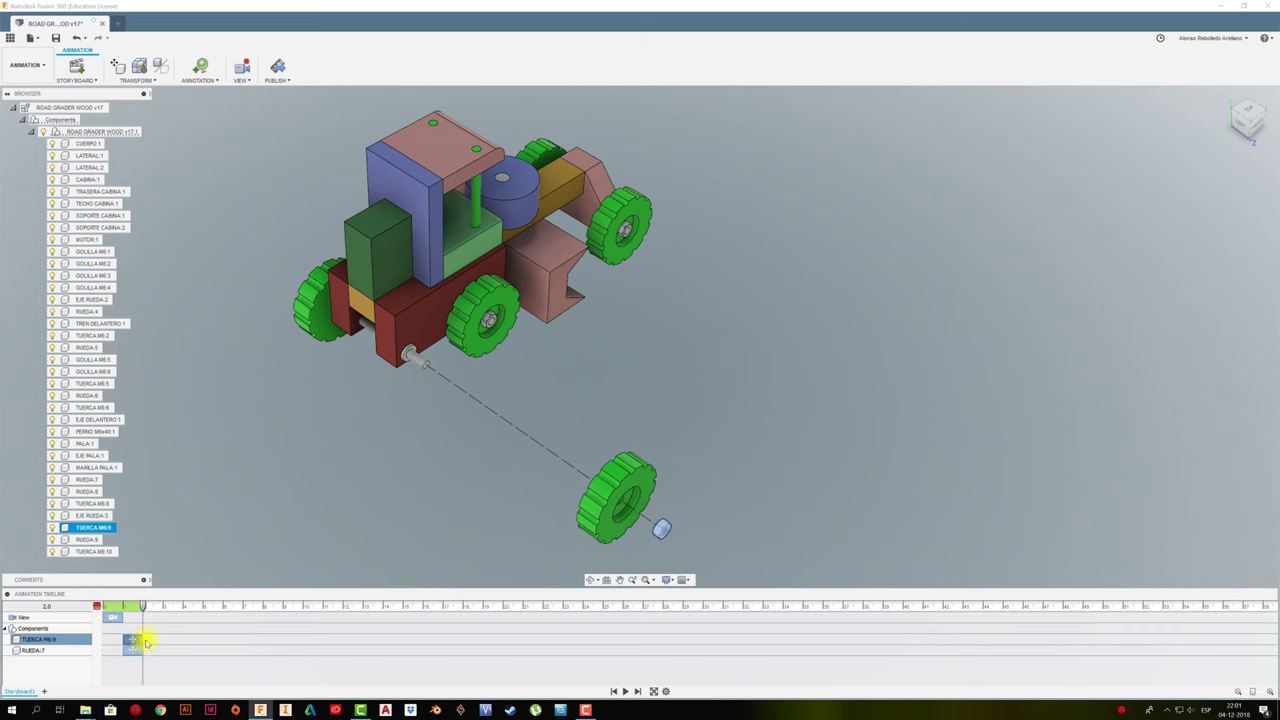
left_click_drag(134, 647, 199, 648)
mouse_move(142, 606)
left_mouse_down()
mouse_move(181, 606)
mouse_move(188, 639)
left_mouse_up()
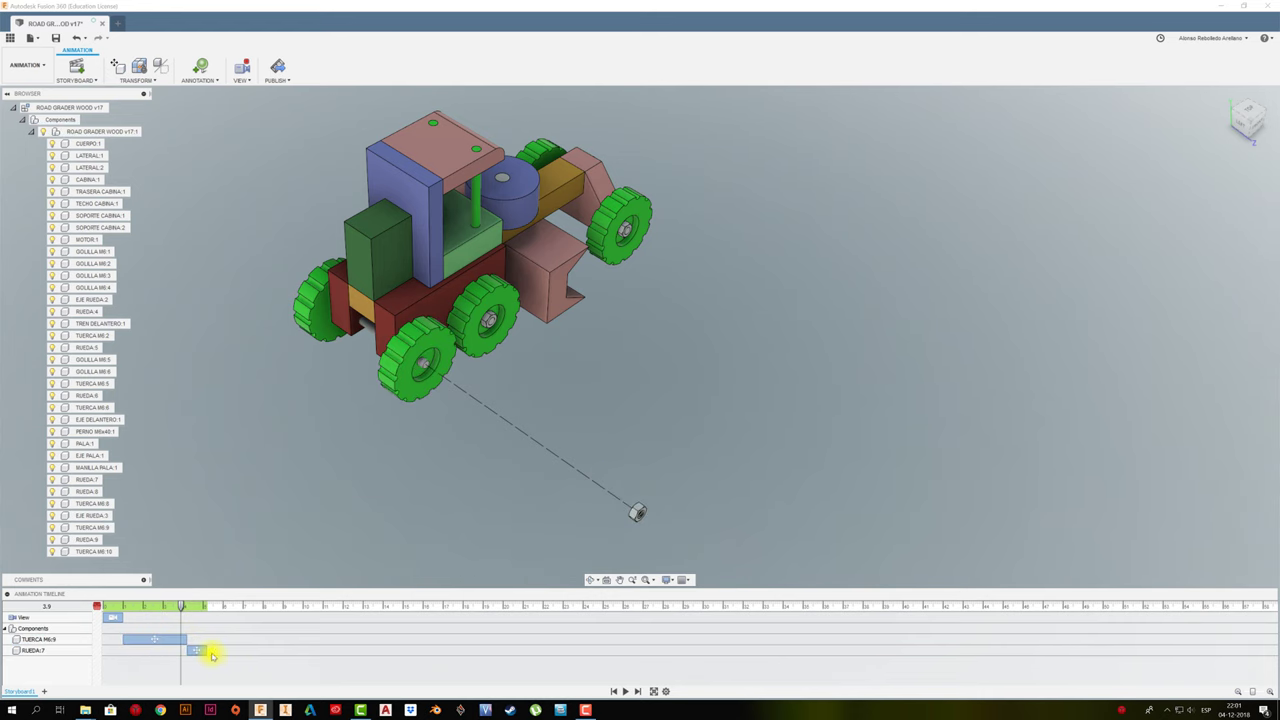
left_click_drag(263, 649, 268, 649)
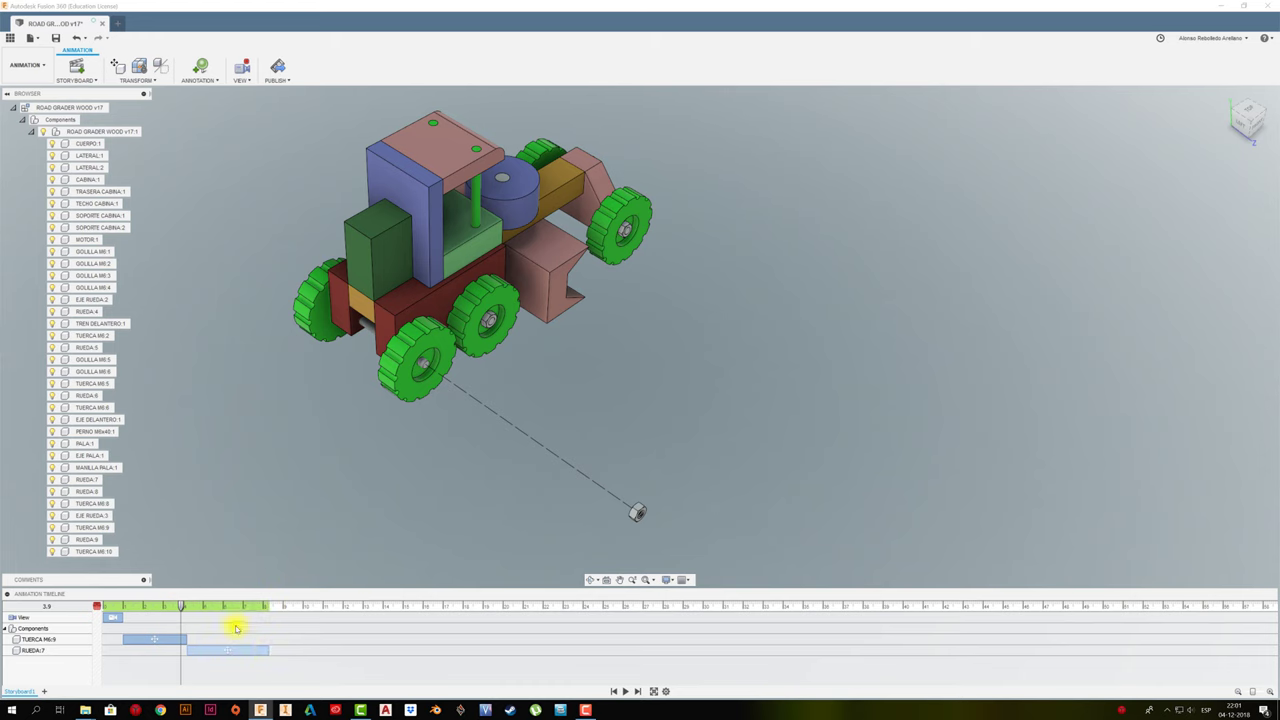
left_click_drag(181, 606, 108, 607)
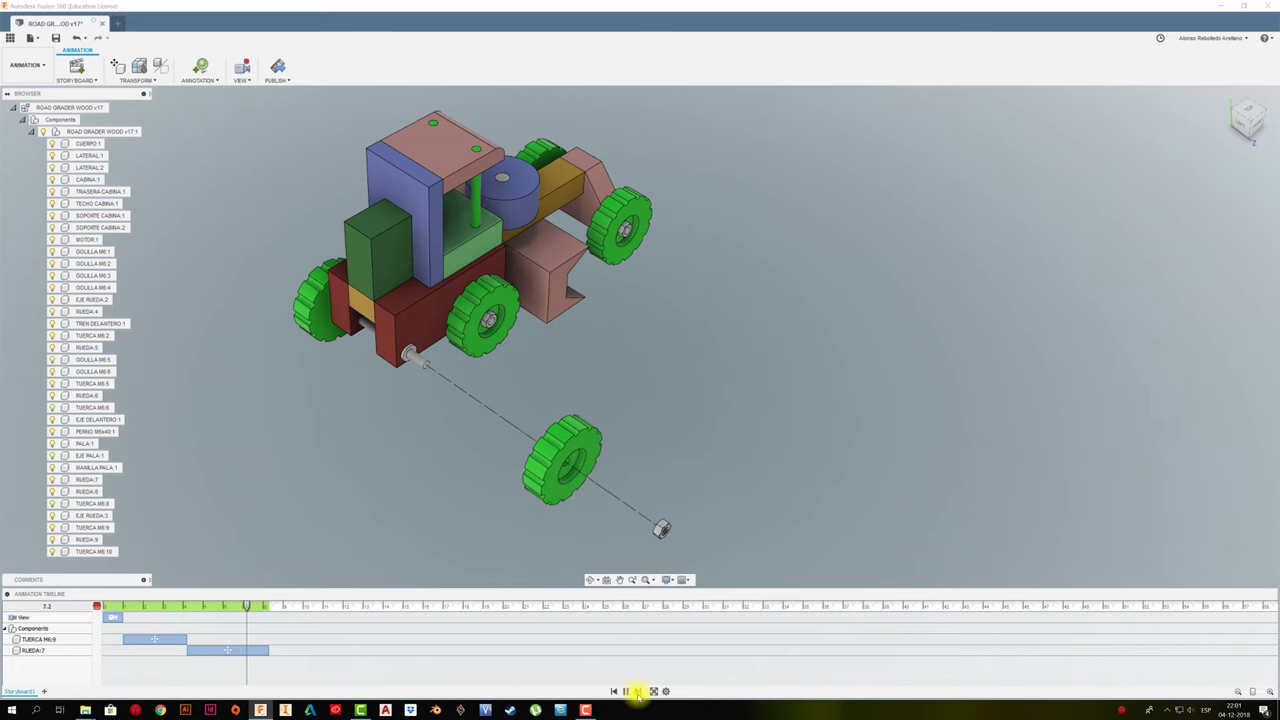
Step: Add a 315° Z rotation to the nut, then return the playhead to 1.0 s
left_click(156, 641)
right_click(156, 641)
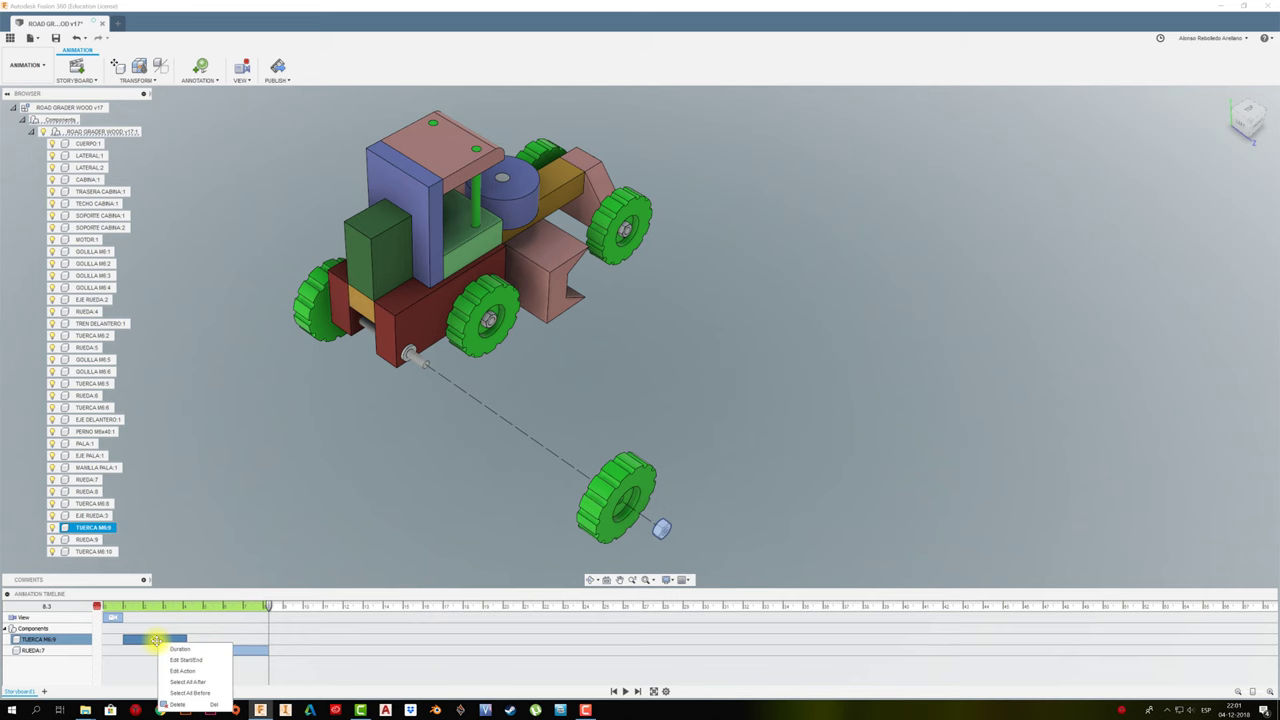
left_click(153, 643)
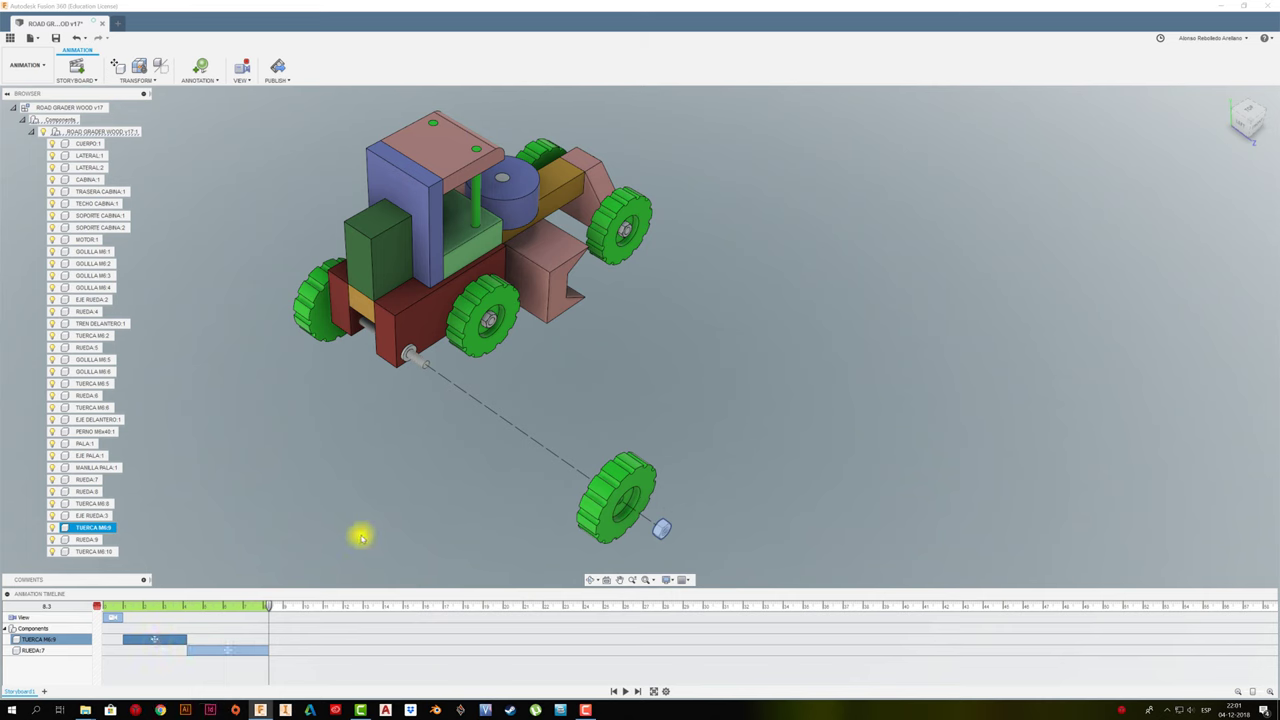
key("m")
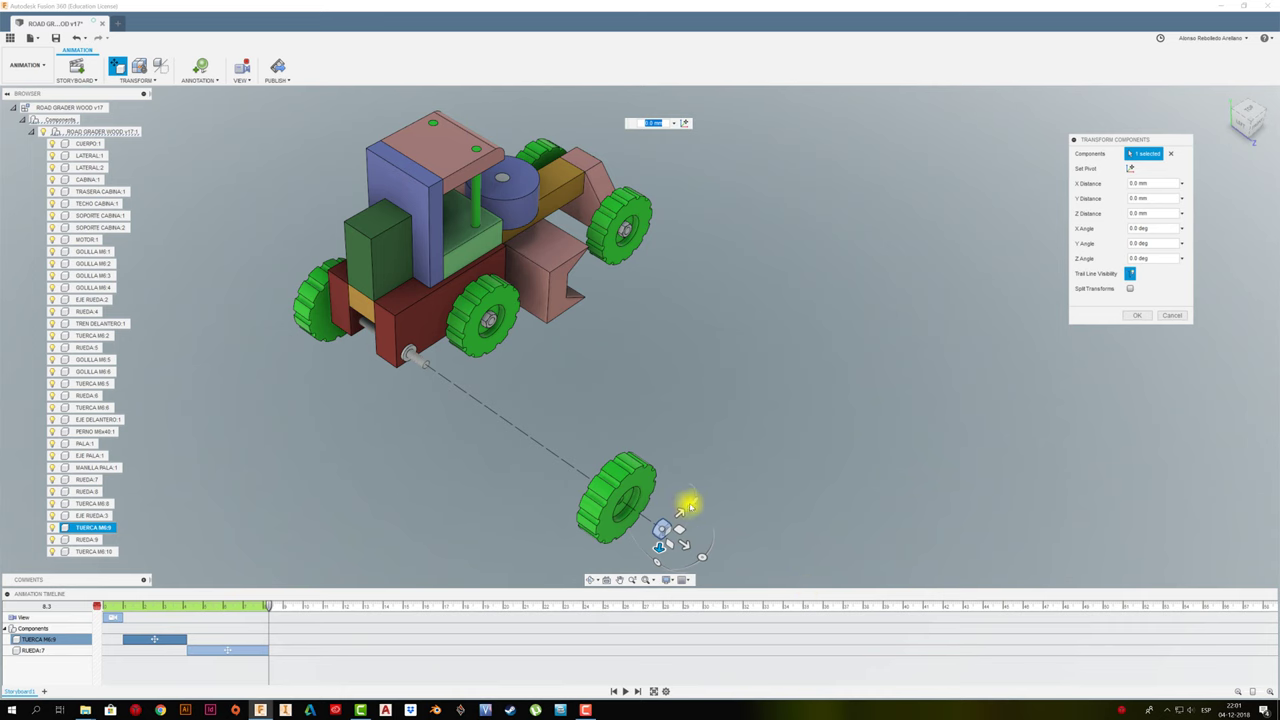
mouse_move(692, 500)
left_mouse_down()
mouse_move(638, 516)
mouse_move(634, 543)
mouse_move(652, 566)
mouse_move(694, 535)
left_mouse_up()
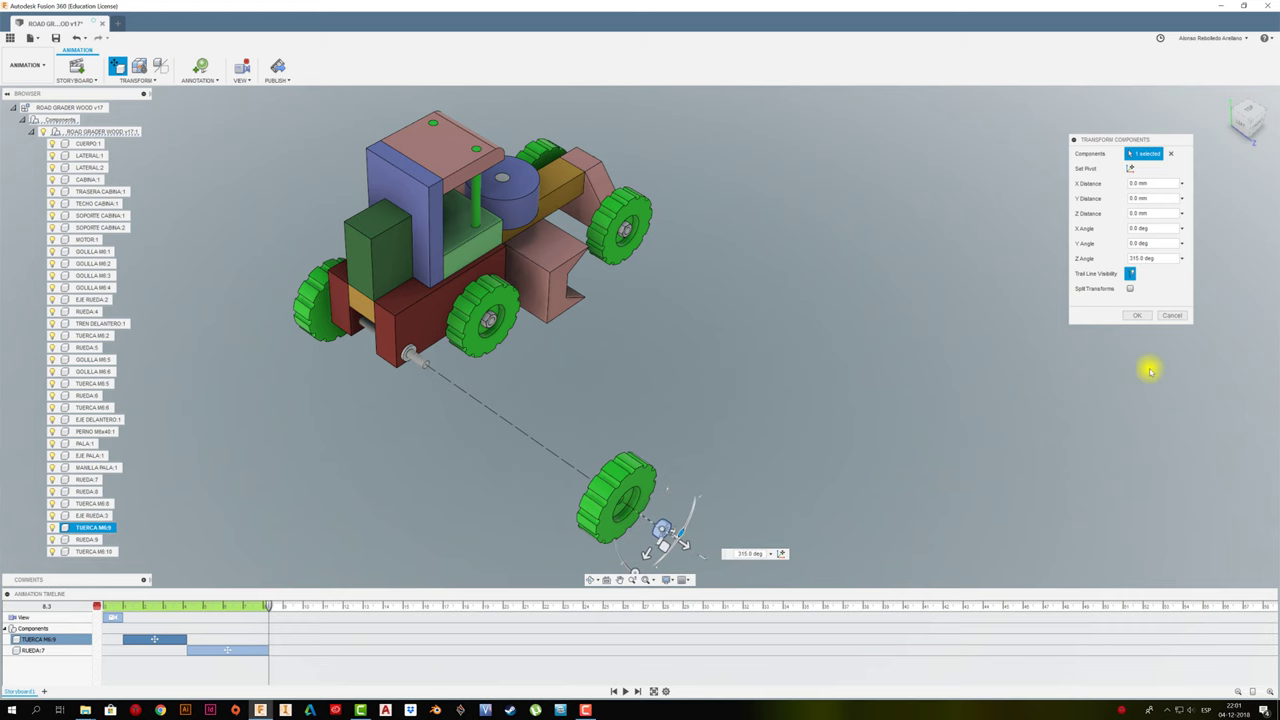
left_click(1137, 315)
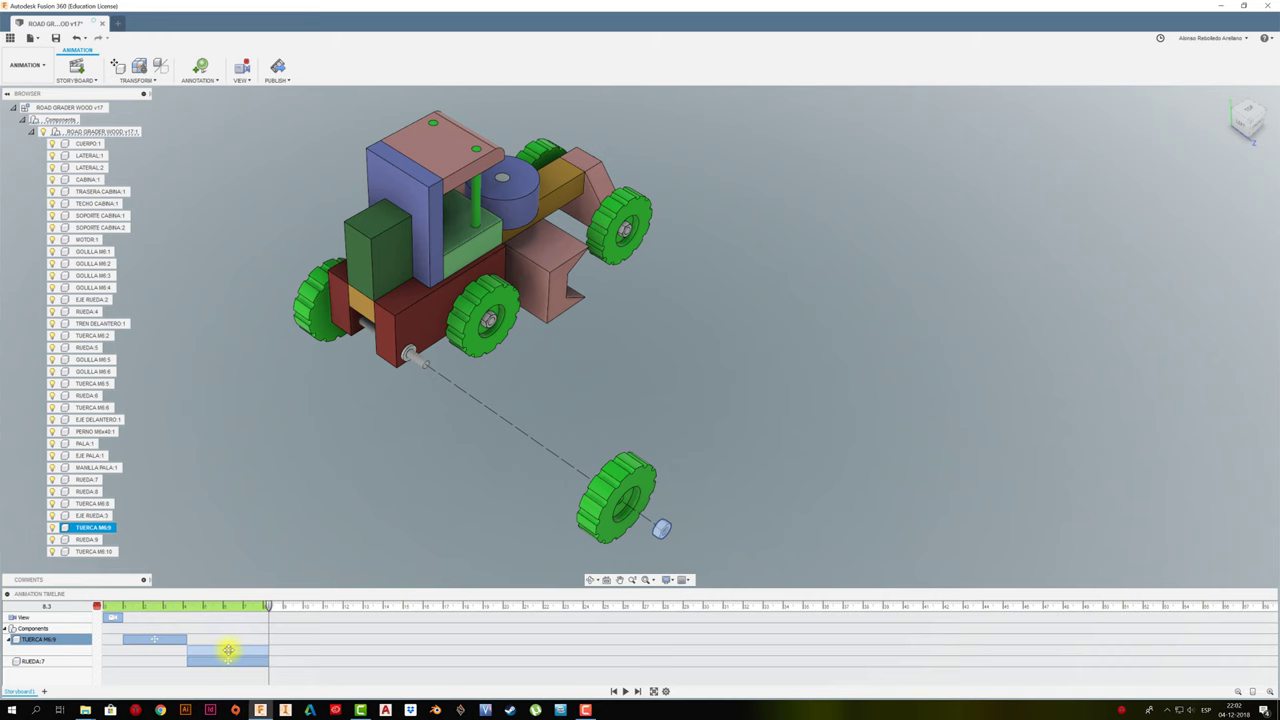
left_click_drag(269, 607, 122, 607)
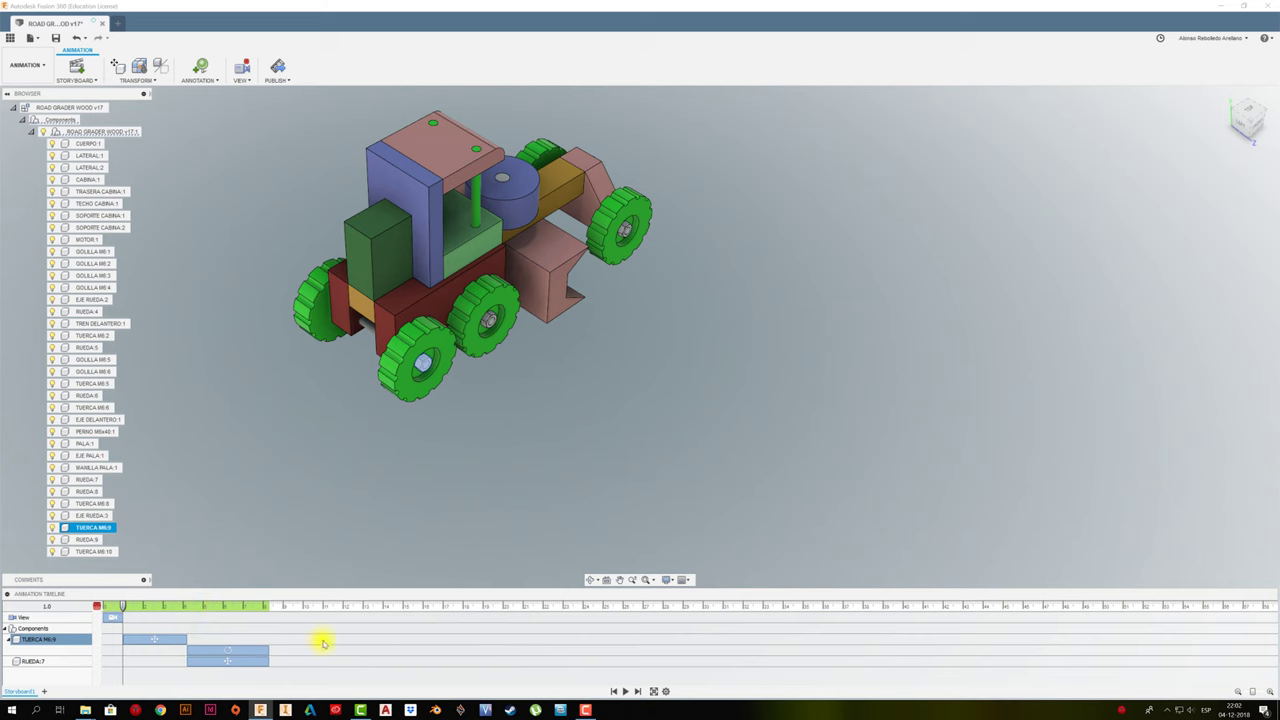
Step: Preview the explosion, then slide the nut's spin bar left to start with its outward move
left_click(625, 691)
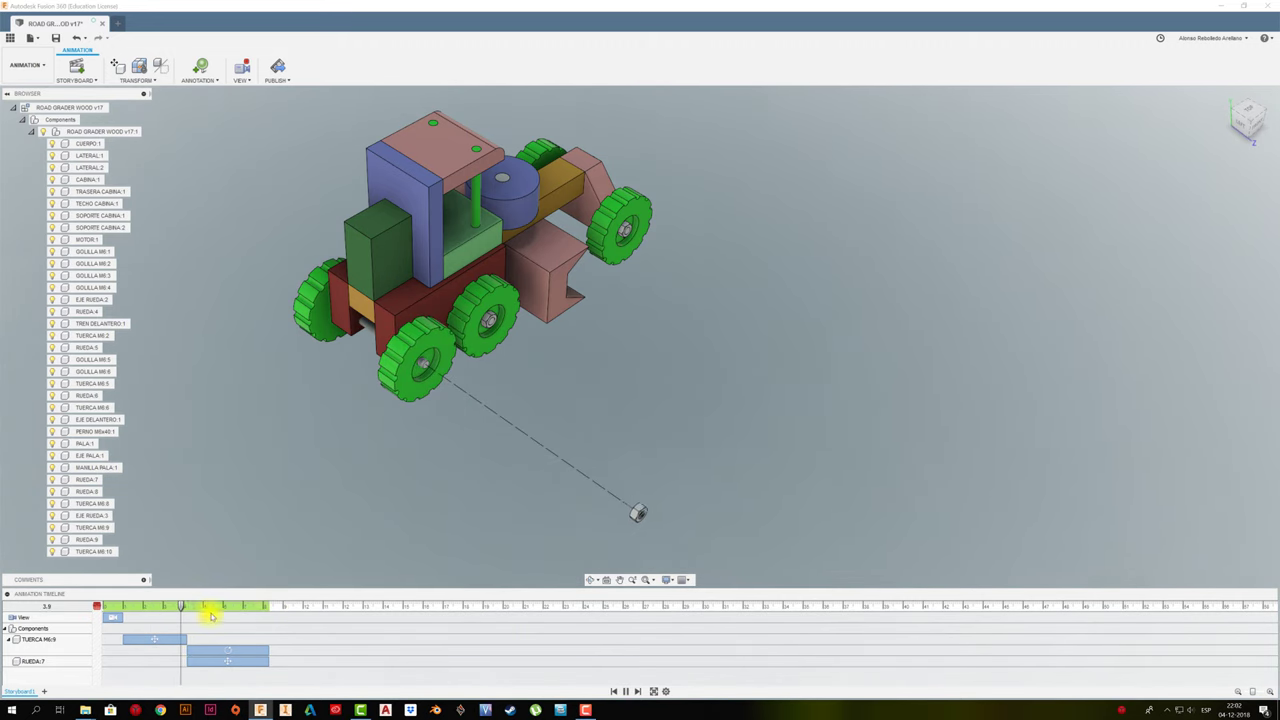
left_click(624, 690)
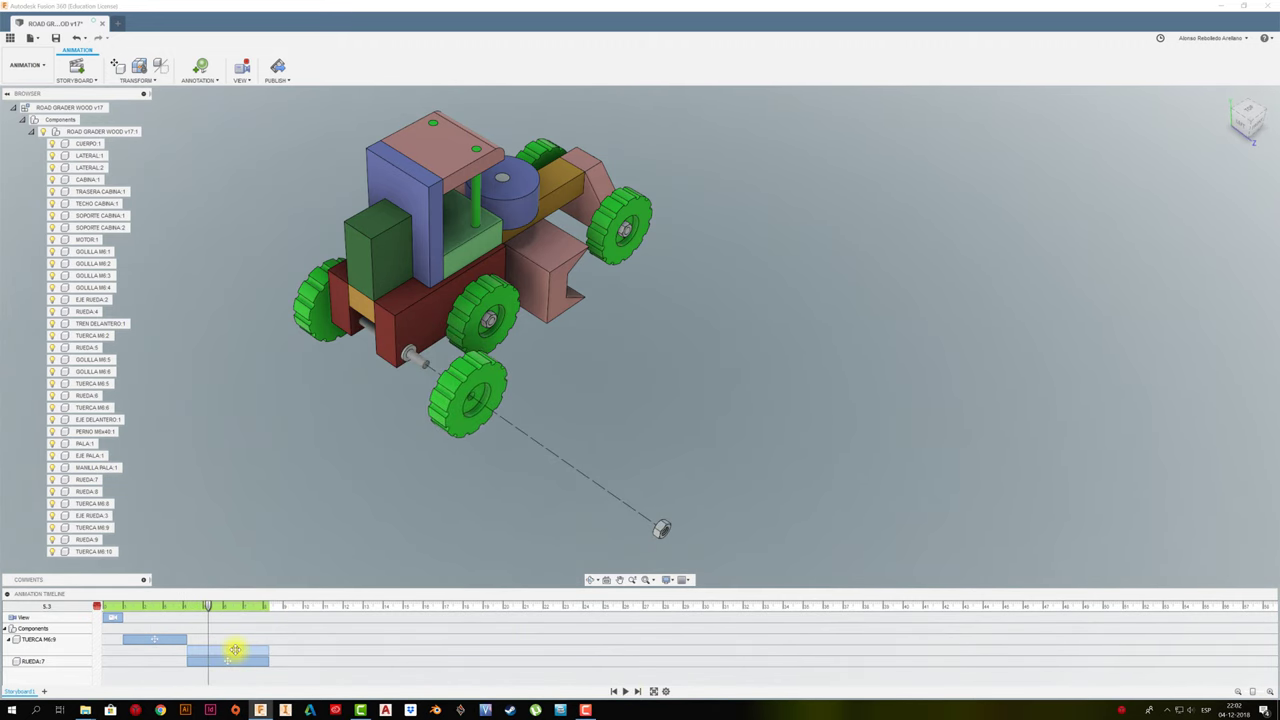
left_click_drag(232, 651, 171, 651)
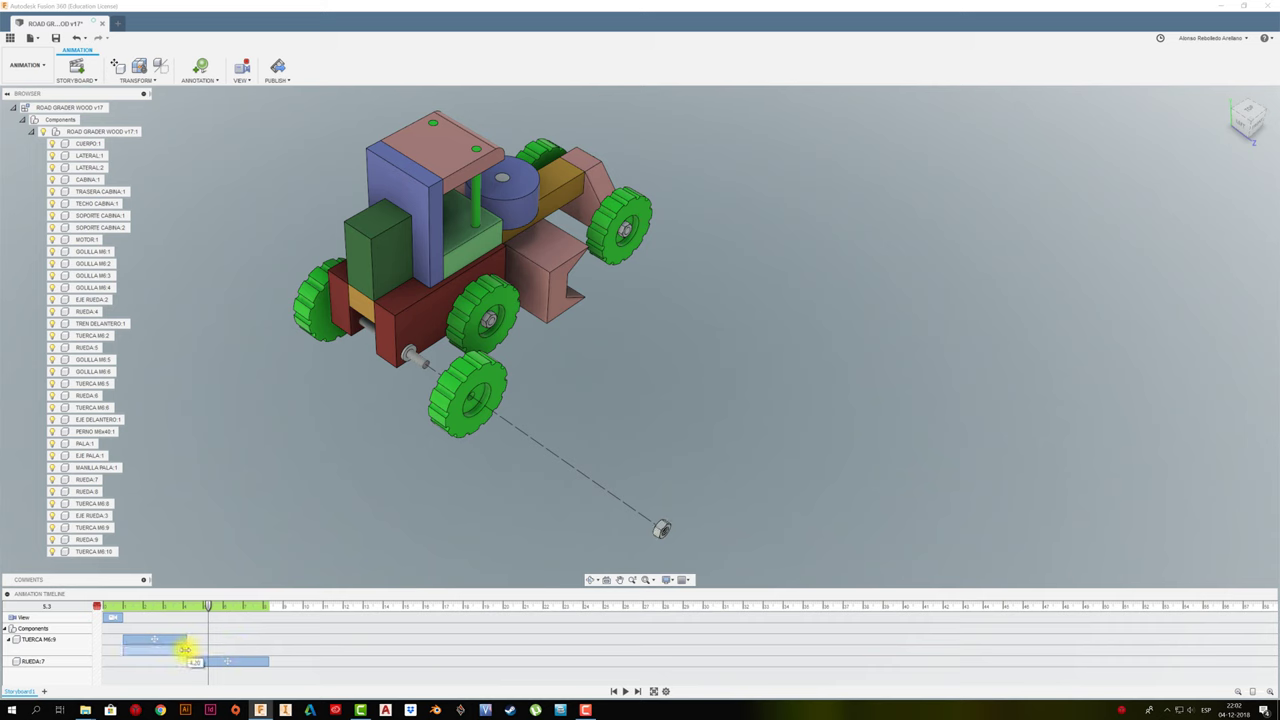
Step: Rotate wheel RUEDA:7 by -5° about its Y axis as a new action
left_click(234, 660)
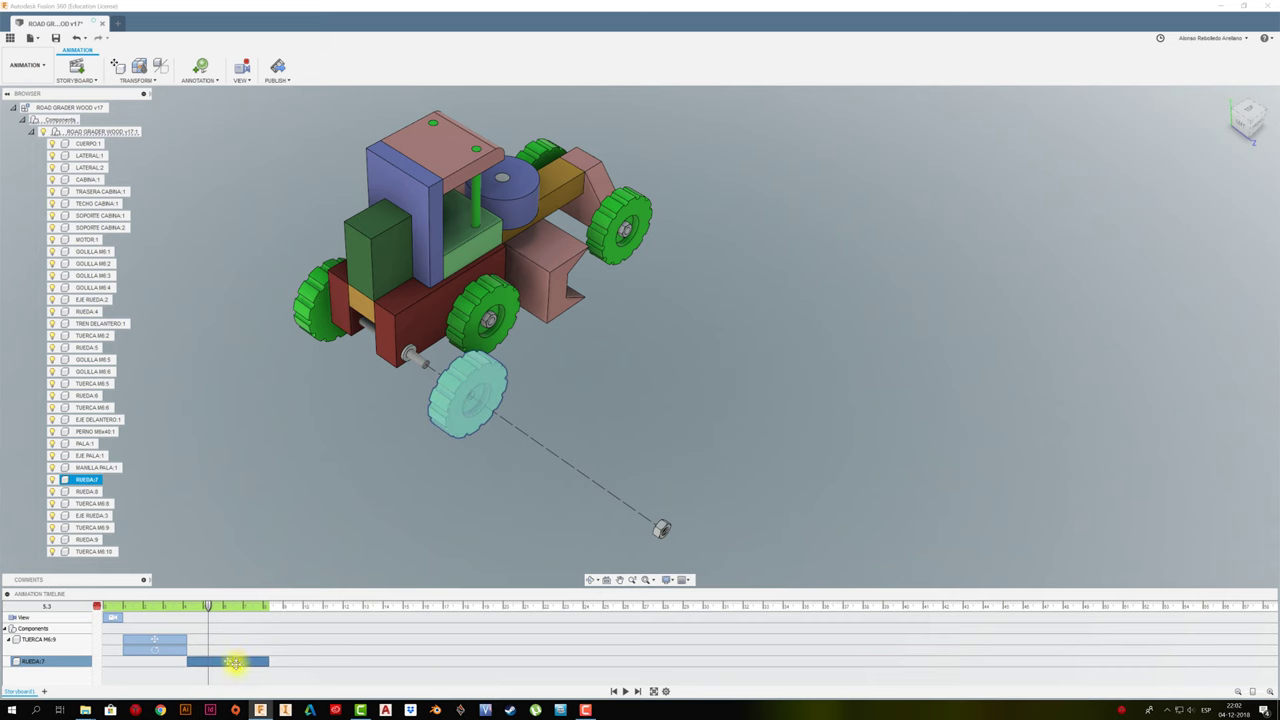
key("m")
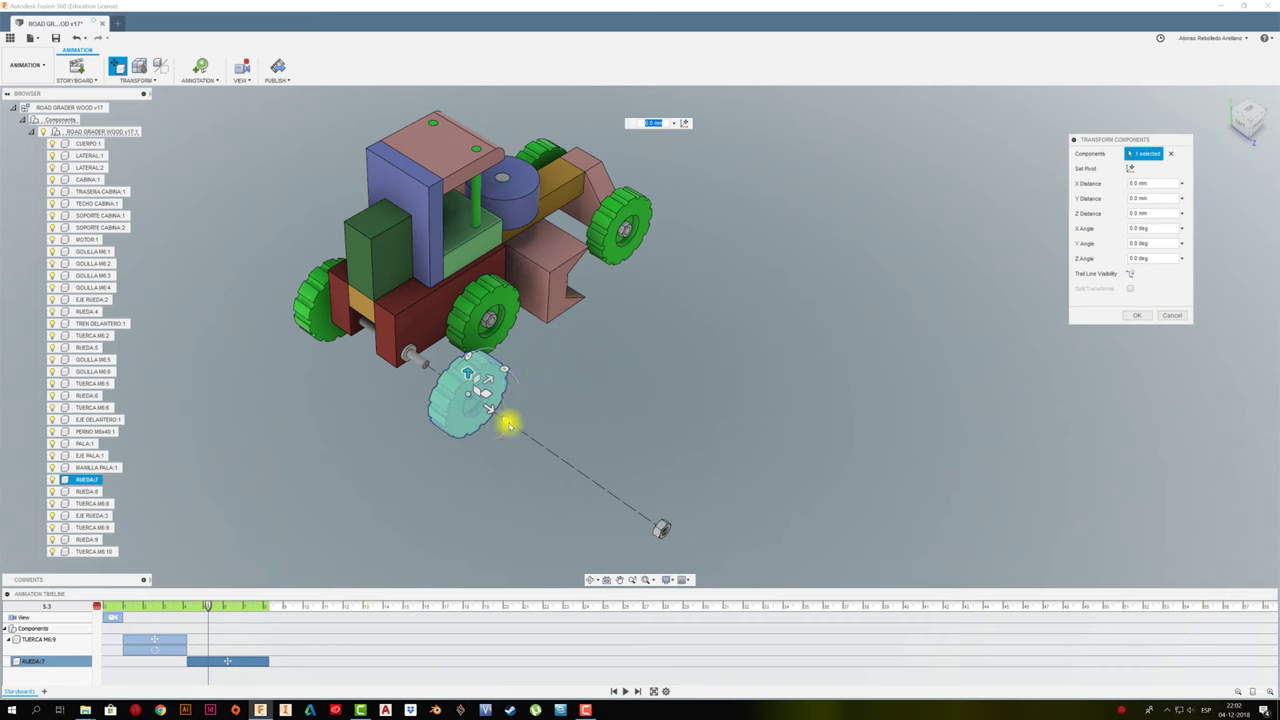
left_click_drag(469, 356, 466, 362)
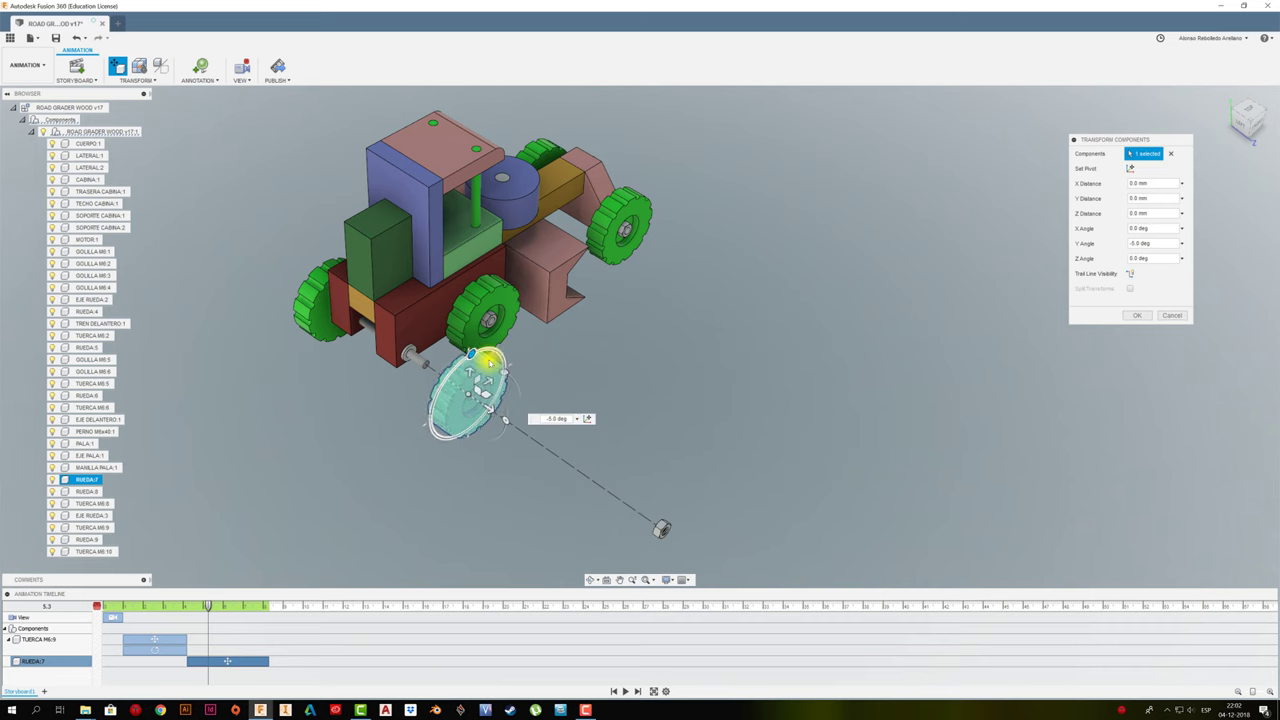
left_click_drag(466, 362, 489, 360)
left_click(1133, 315)
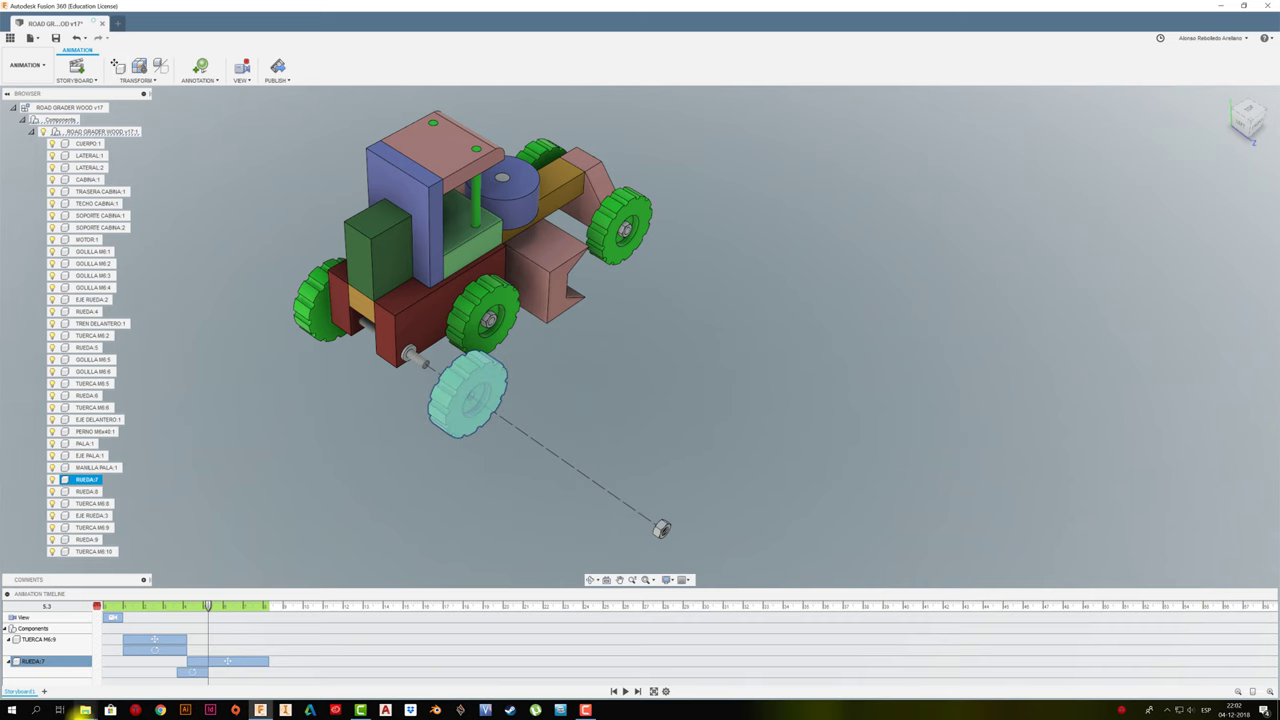
Step: Align the rotation bar with the wheel's outward move and replay from the start
left_click_drag(192, 669, 268, 671)
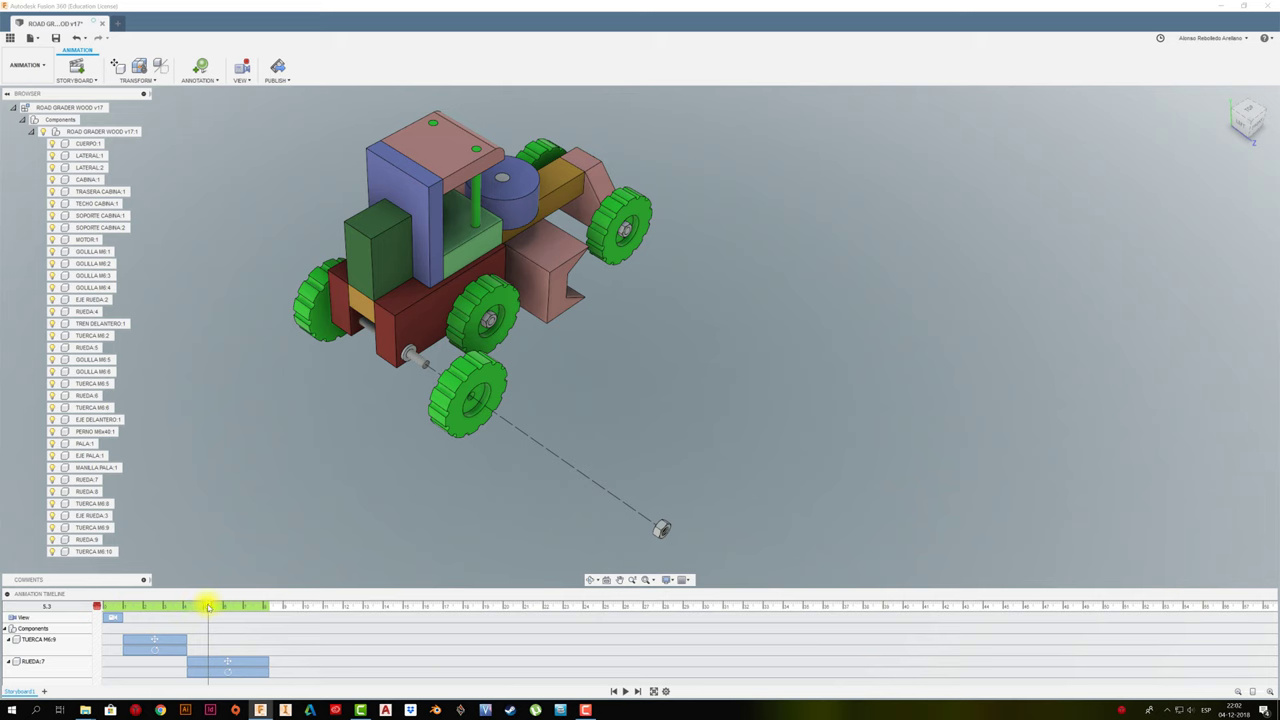
mouse_move(208, 607)
left_mouse_down()
mouse_move(100, 607)
mouse_move(120, 606)
left_mouse_up()
left_click(625, 691)
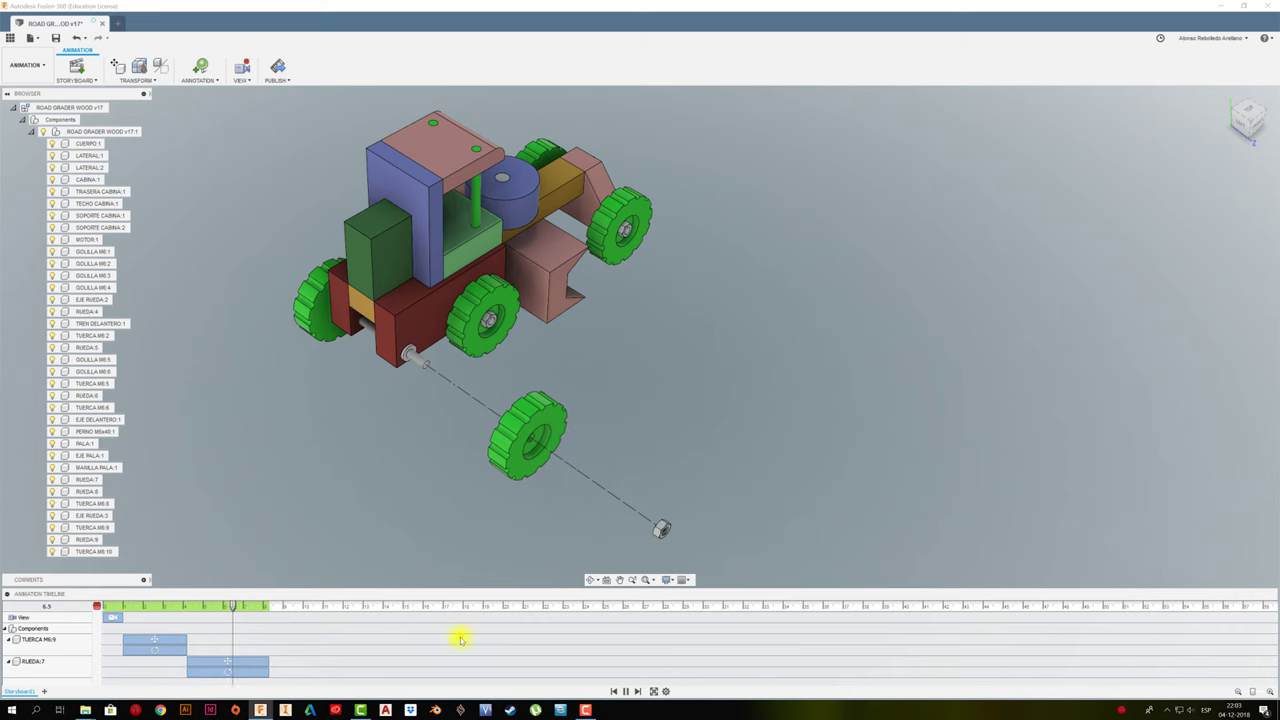
Step: Spin wheel RUEDA:7 -345° about Y, then deselect it and rewind to the start
left_click(232, 670)
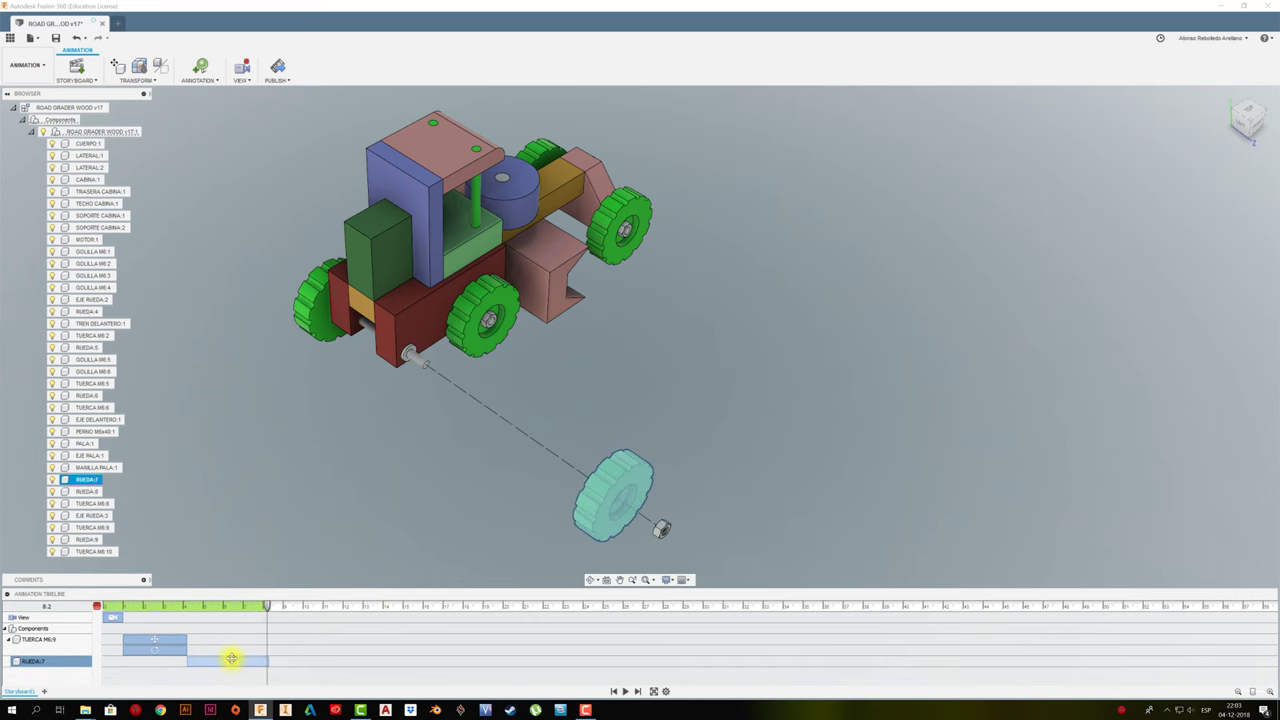
key("m")
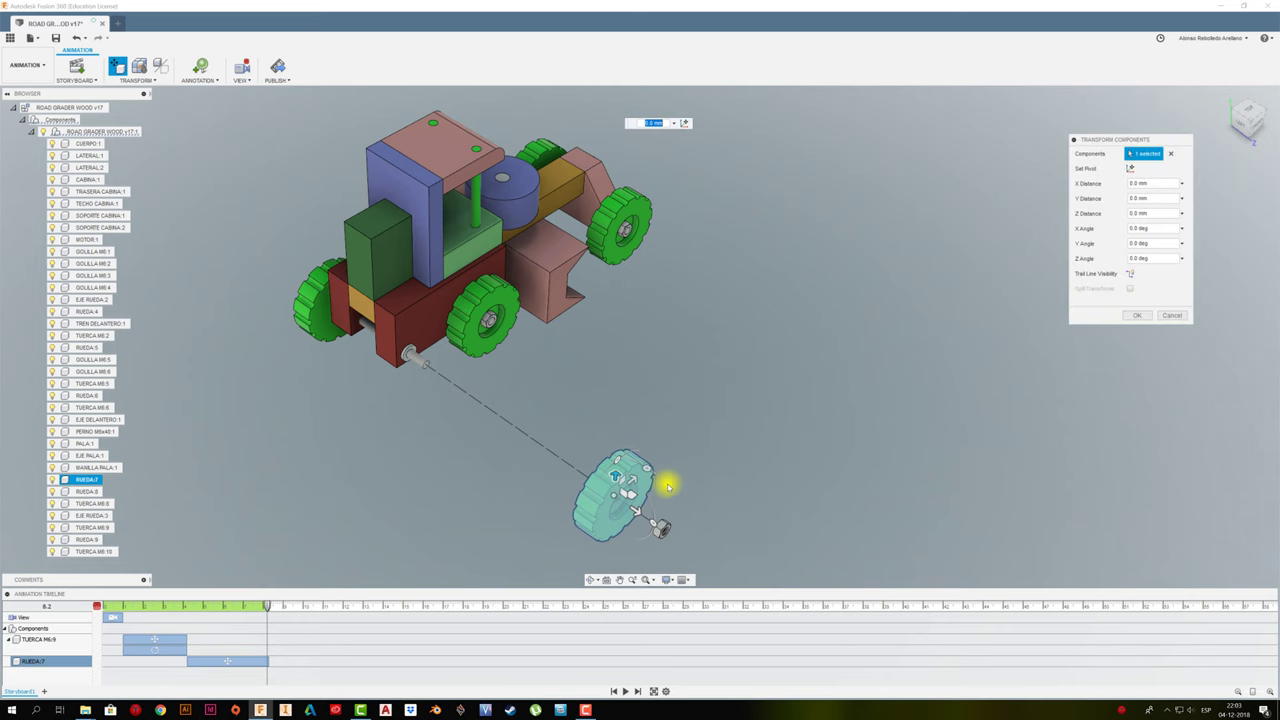
mouse_move(616, 458)
left_mouse_down()
mouse_move(578, 508)
mouse_move(600, 470)
left_mouse_up()
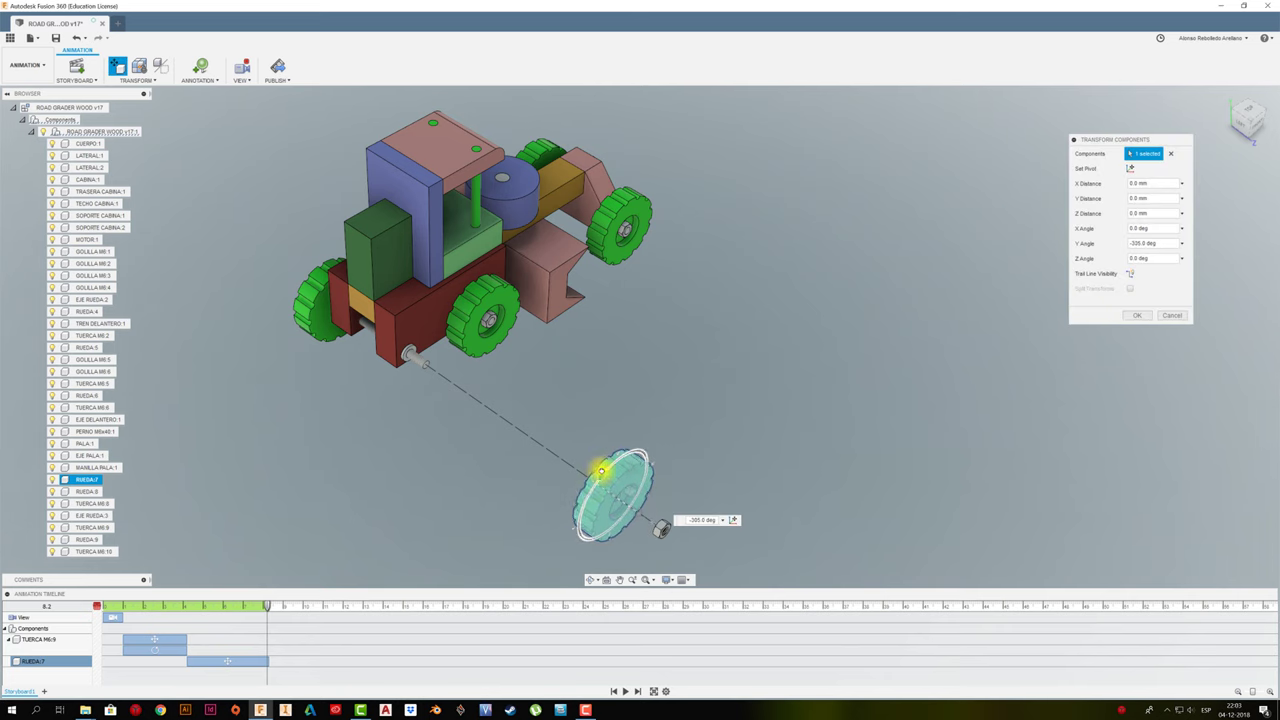
left_click(1136, 315)
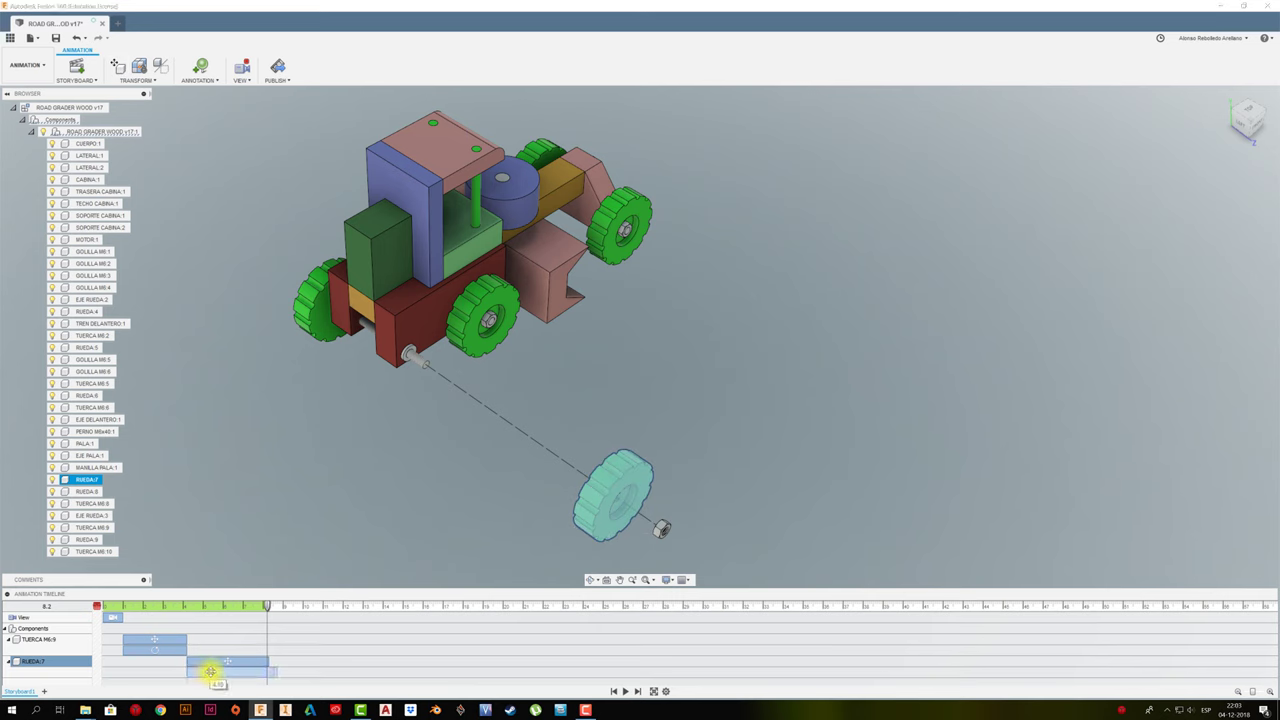
left_click(266, 669)
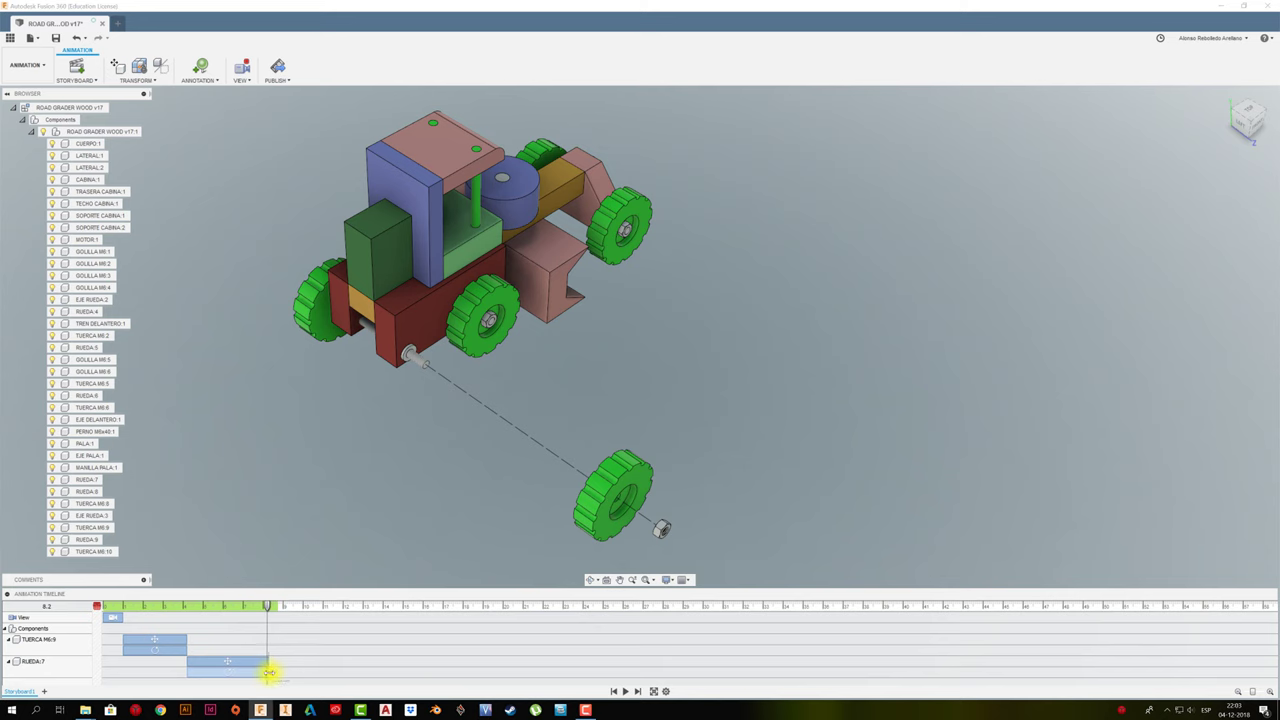
left_click_drag(202, 606, 130, 607)
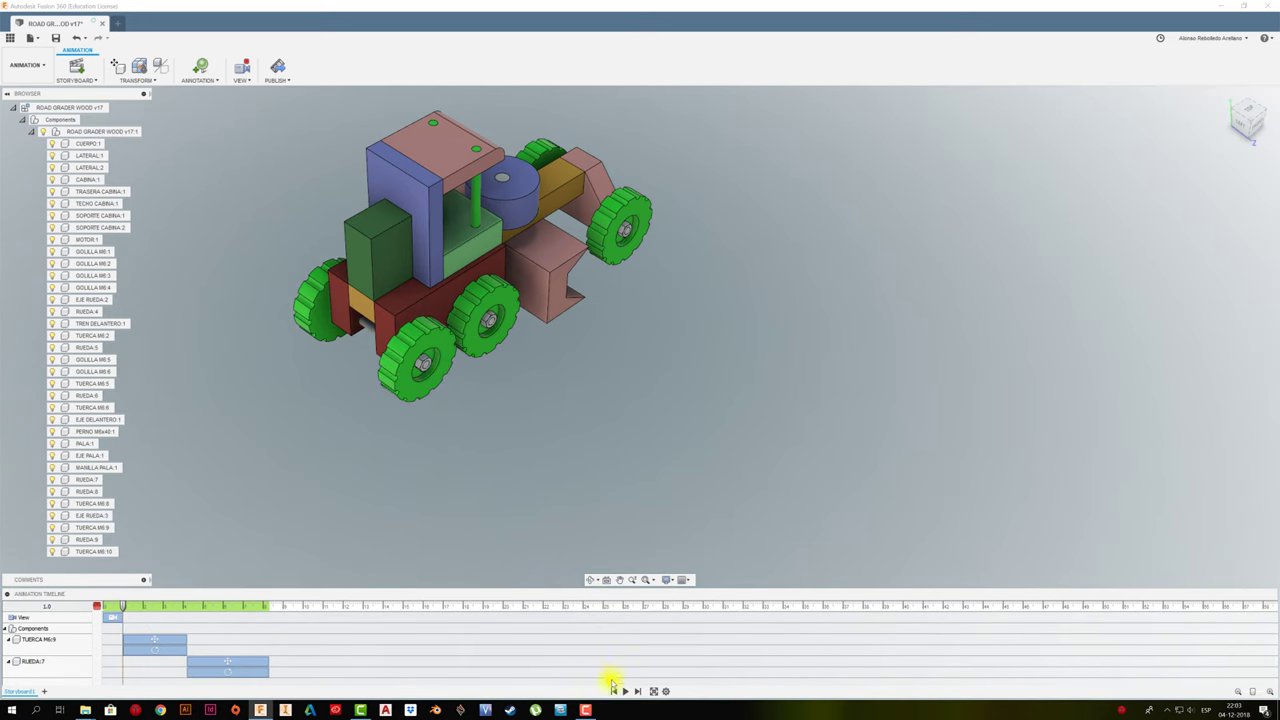
Step: Play the full explosion animation through to about 8.3 seconds
left_click(626, 691)
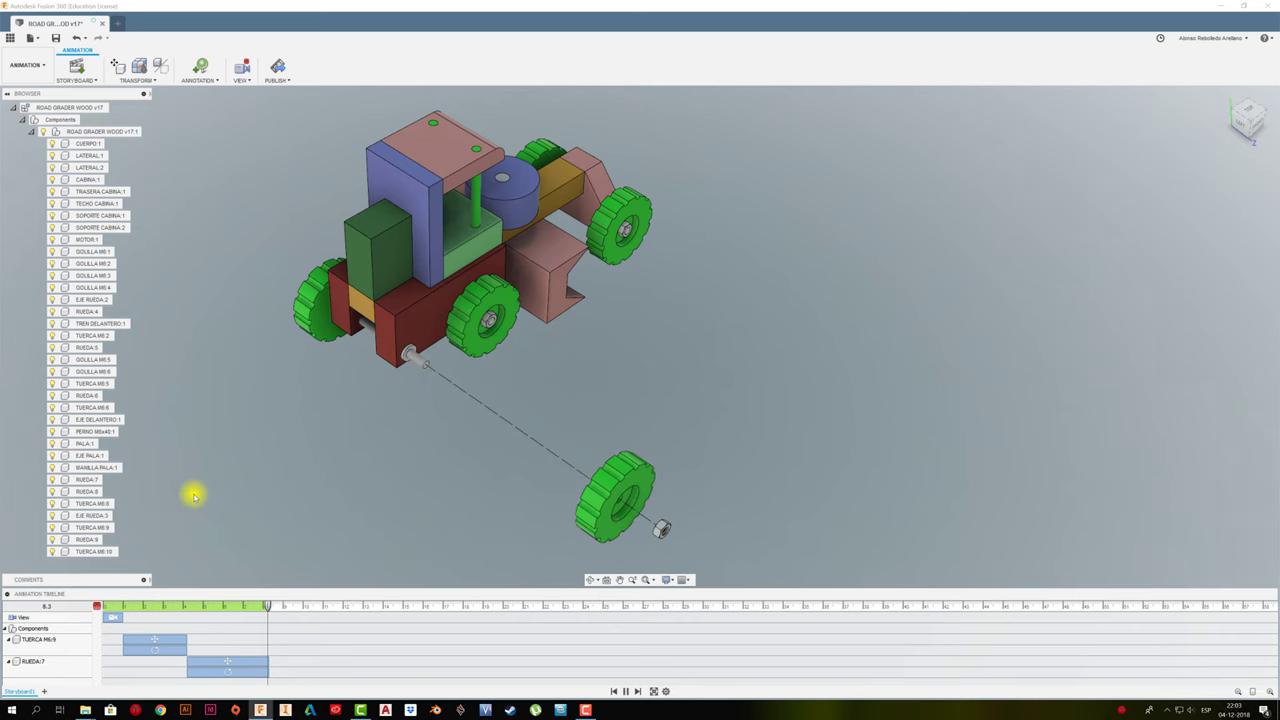
Step: Delete the wheel's old spin, add a 340° Y rotation, and replay from about 3.1 s
left_click(243, 673)
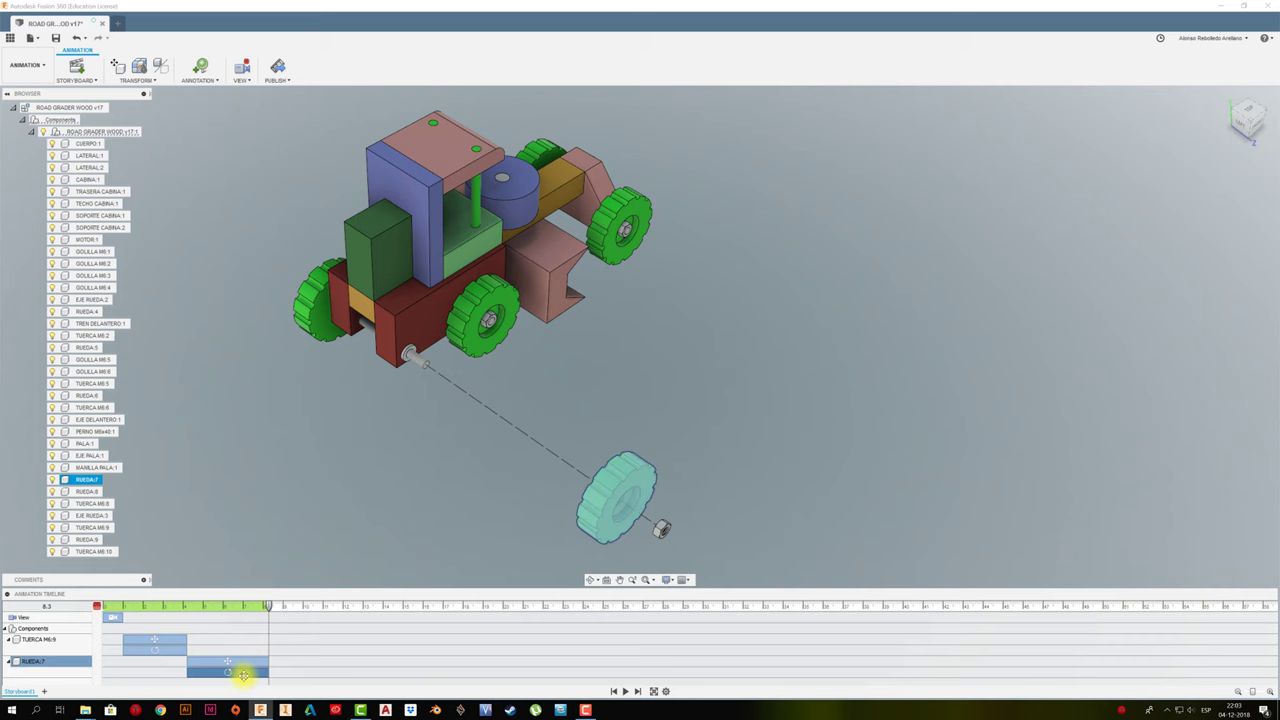
key("Delete")
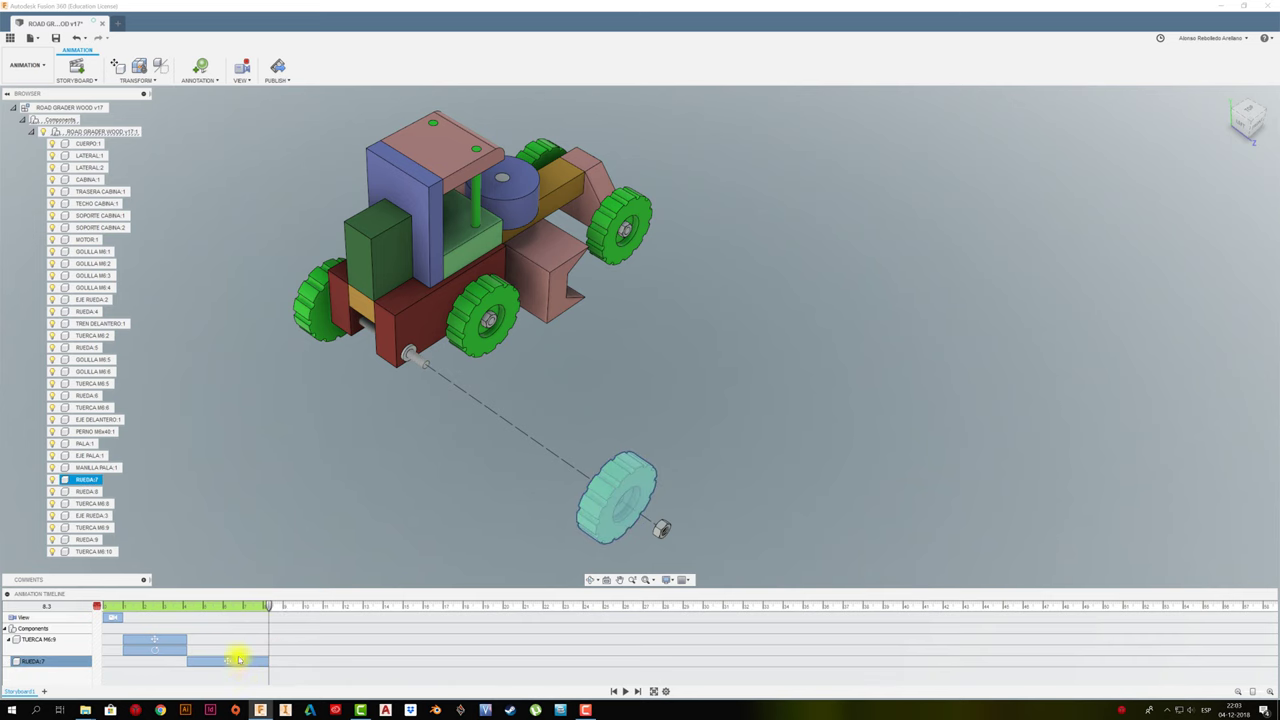
key("m")
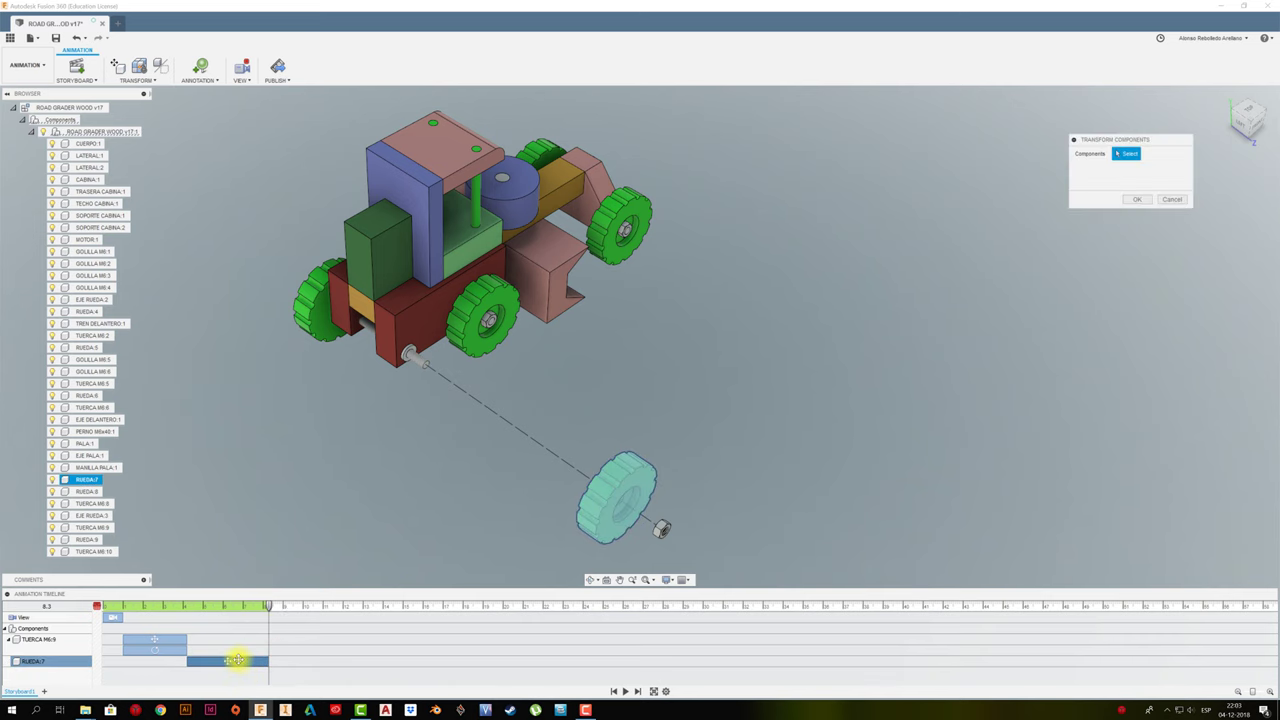
mouse_move(620, 463)
left_mouse_down()
mouse_move(656, 468)
mouse_move(641, 456)
left_mouse_up()
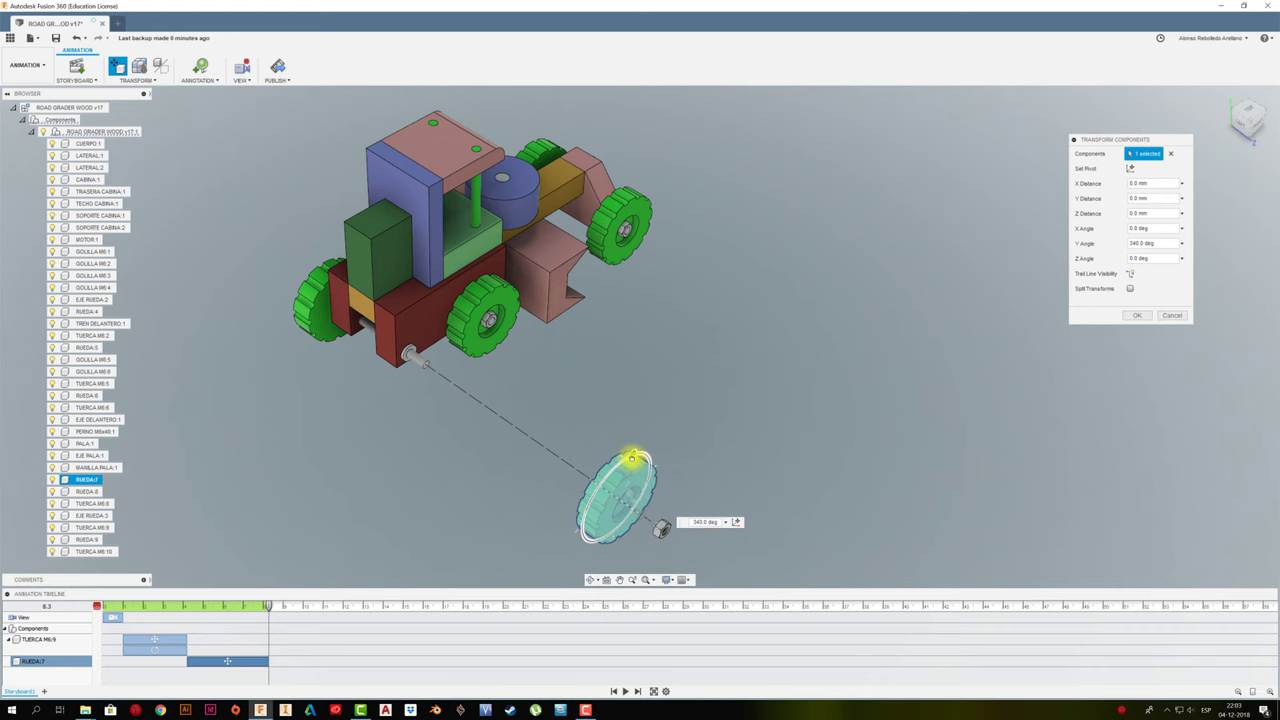
left_click(1134, 317)
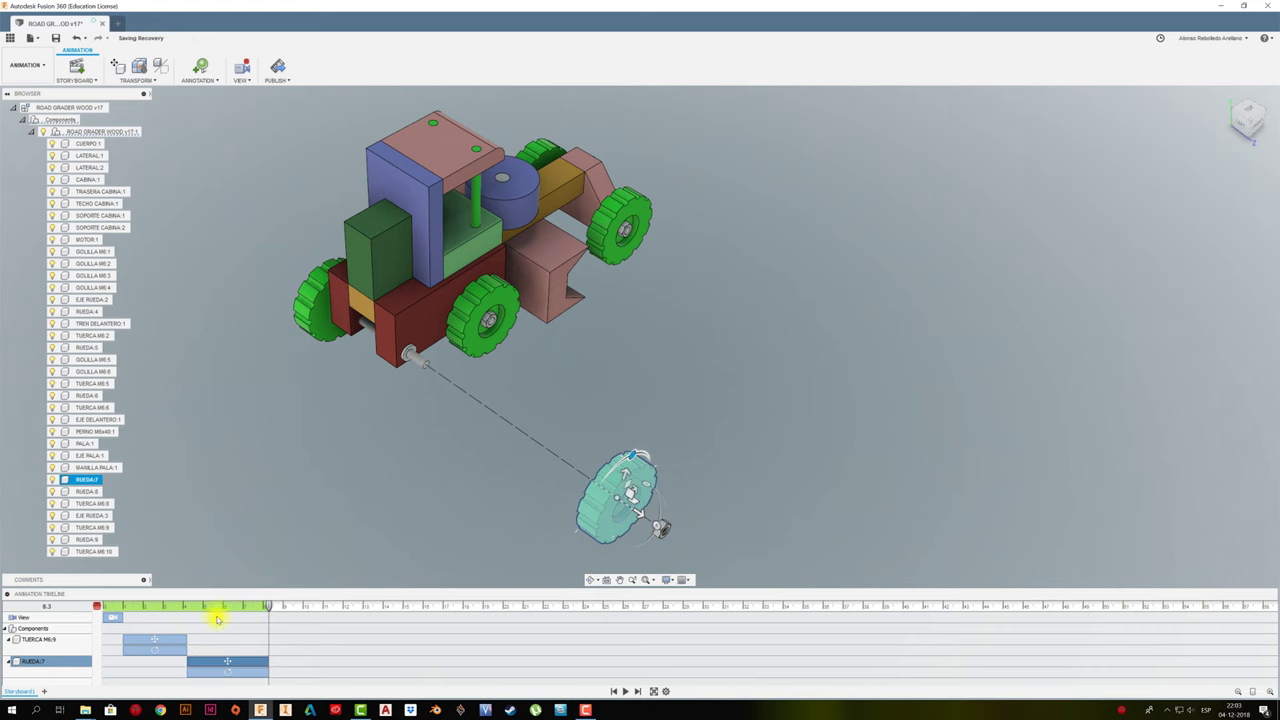
left_click(166, 607)
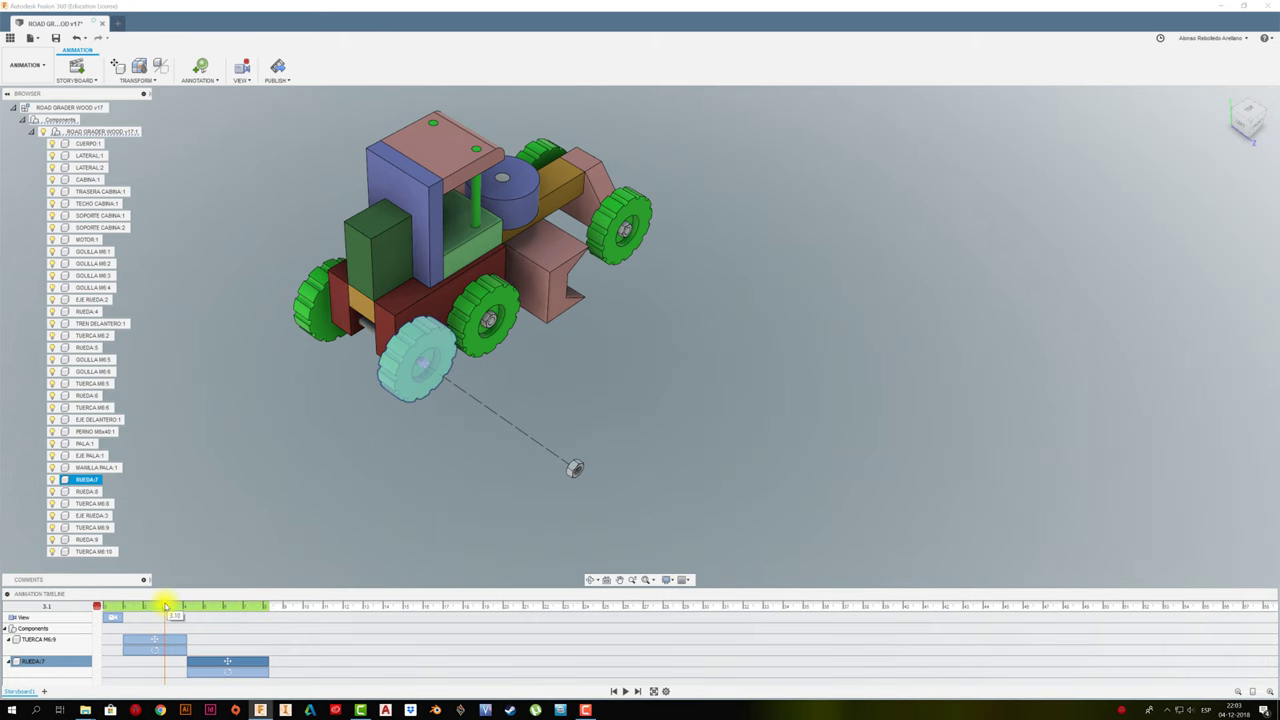
left_click(621, 691)
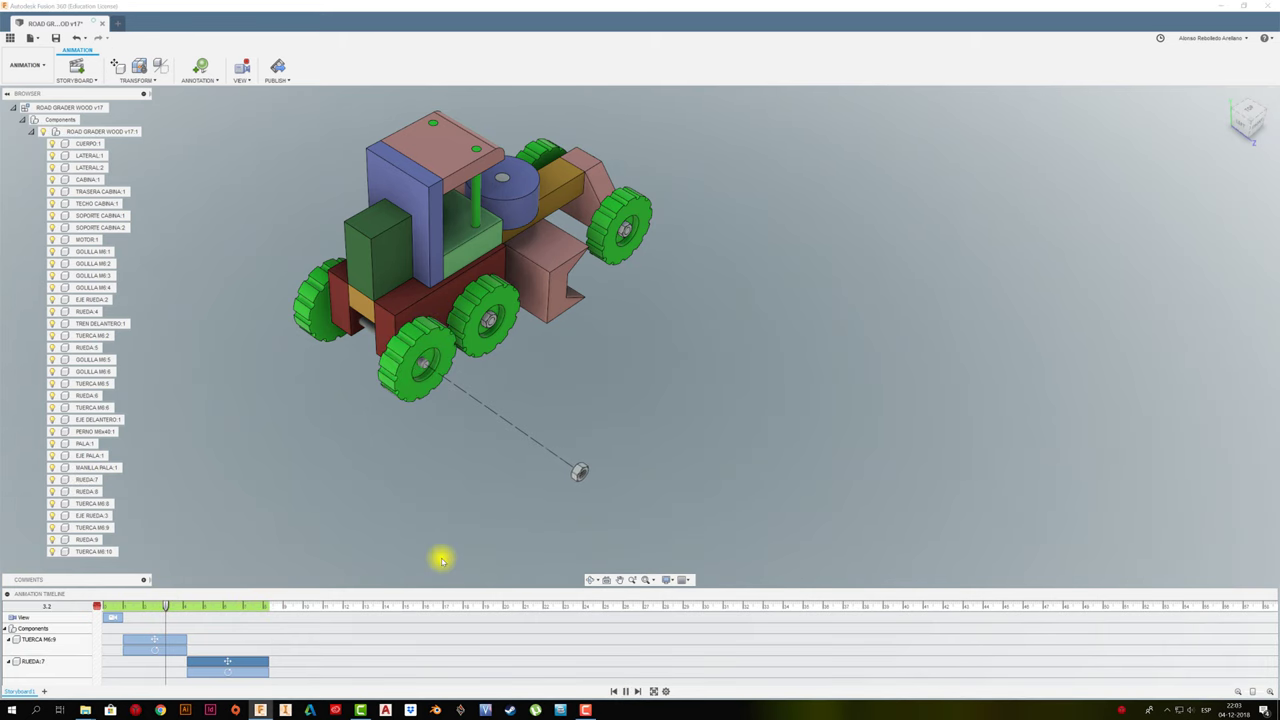